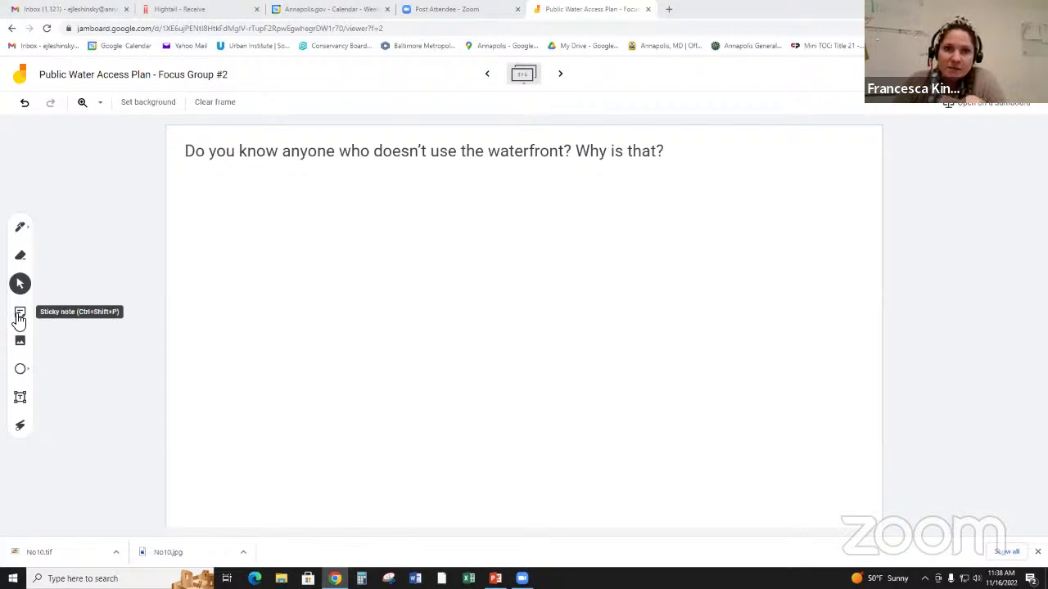
Start a yellow sticky note with the text "I worked with Box of Rain as a counselor and met individuals"
{"action": "left_click", "coordinate": [18, 316]}
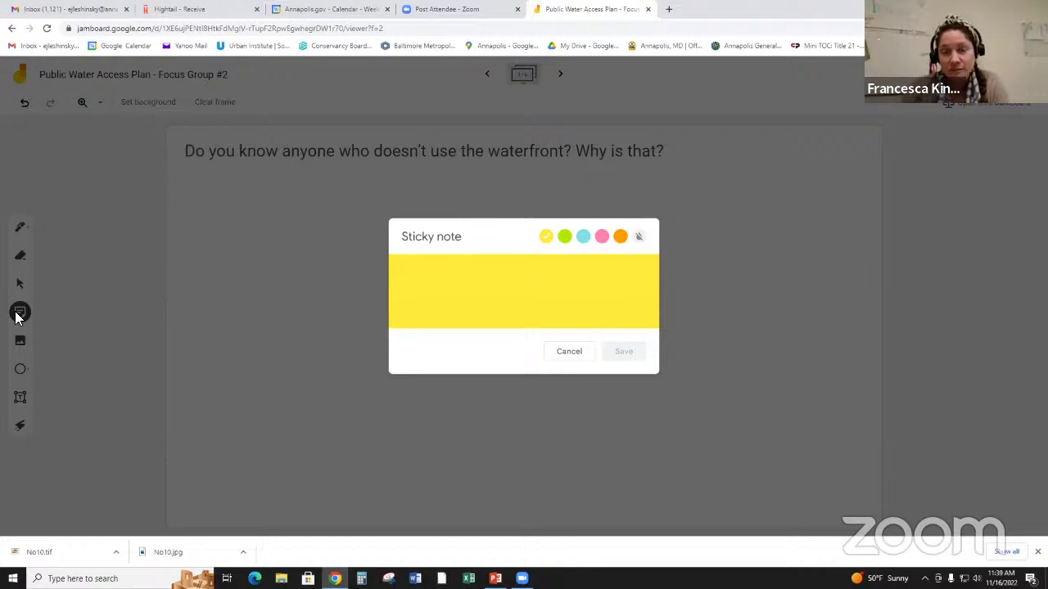
{"action": "type", "text": "I"}
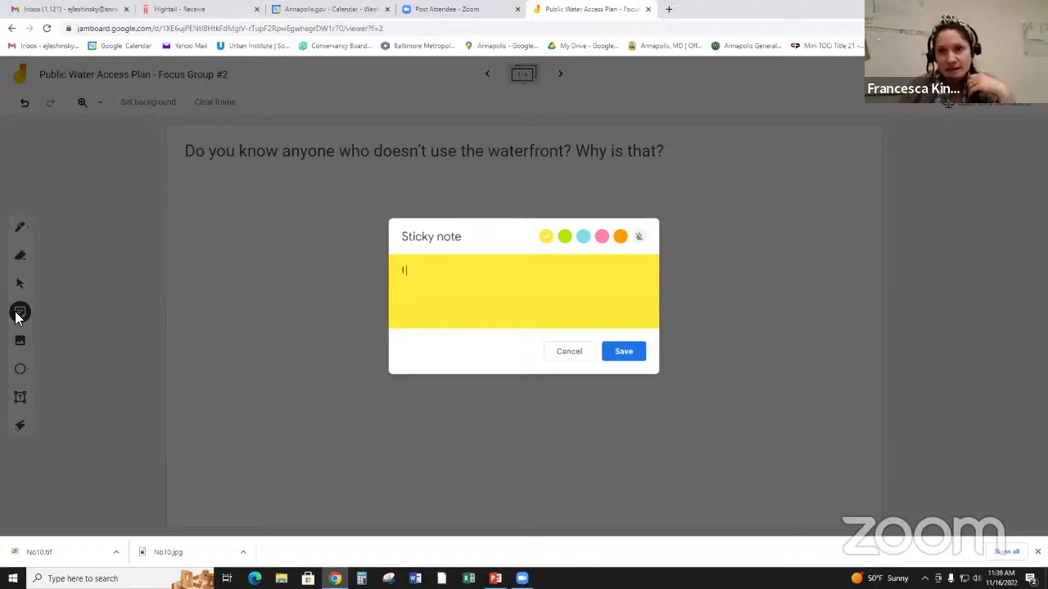
{"action": "type", "text": " worked"}
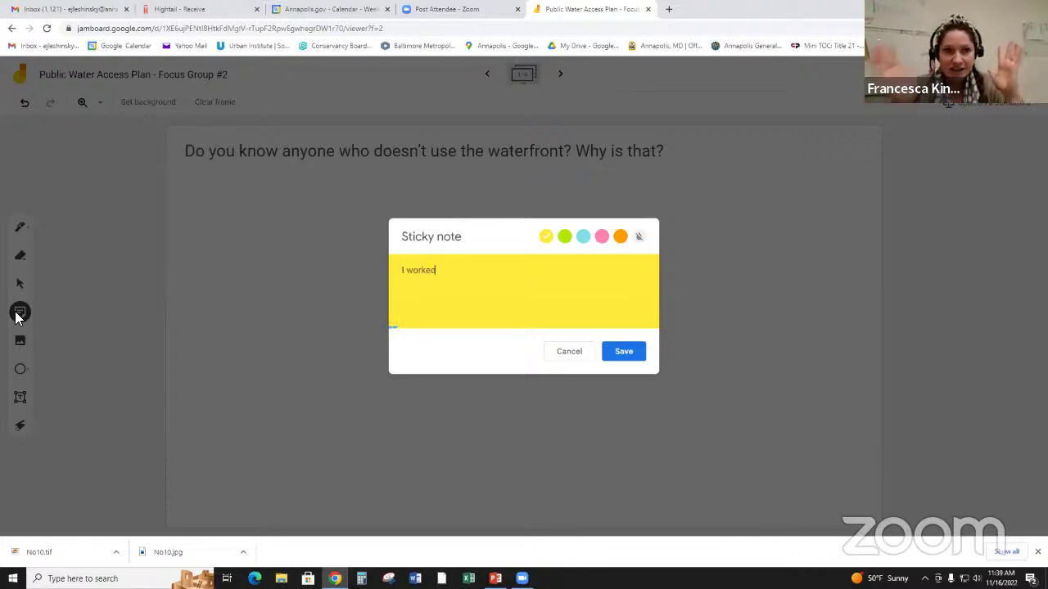
{"action": "type", "text": " with Bo"}
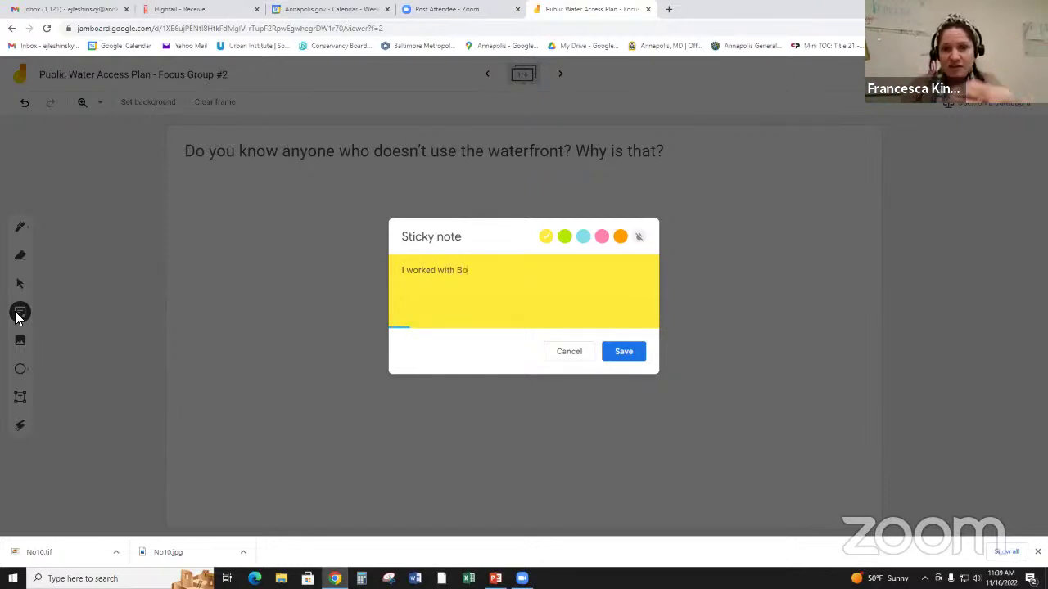
{"action": "type", "text": "x of R"}
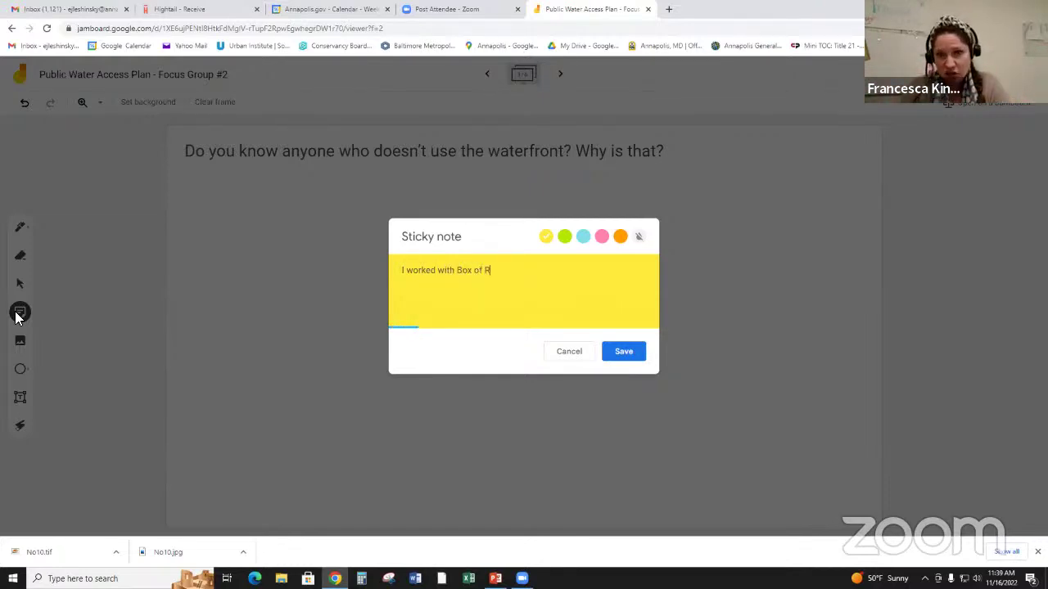
{"action": "type", "text": "ain as a part"}
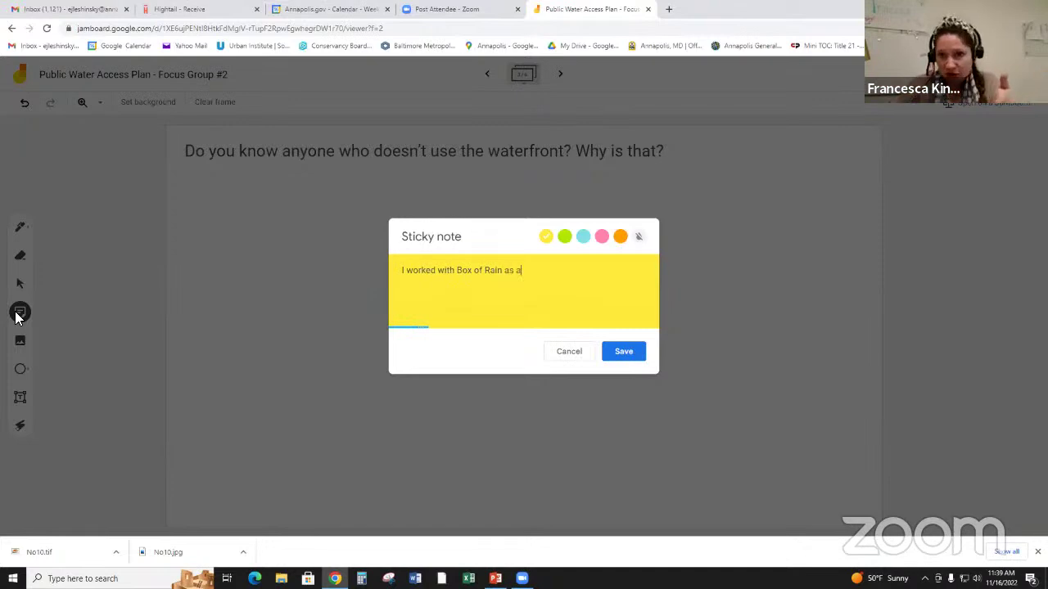
{"action": "key", "text": "BackSpace"}
{"action": "key", "text": "BackSpace"}
{"action": "key", "text": "BackSpace"}
{"action": "key", "text": "BackSpace"}
{"action": "type", "text": "co"}
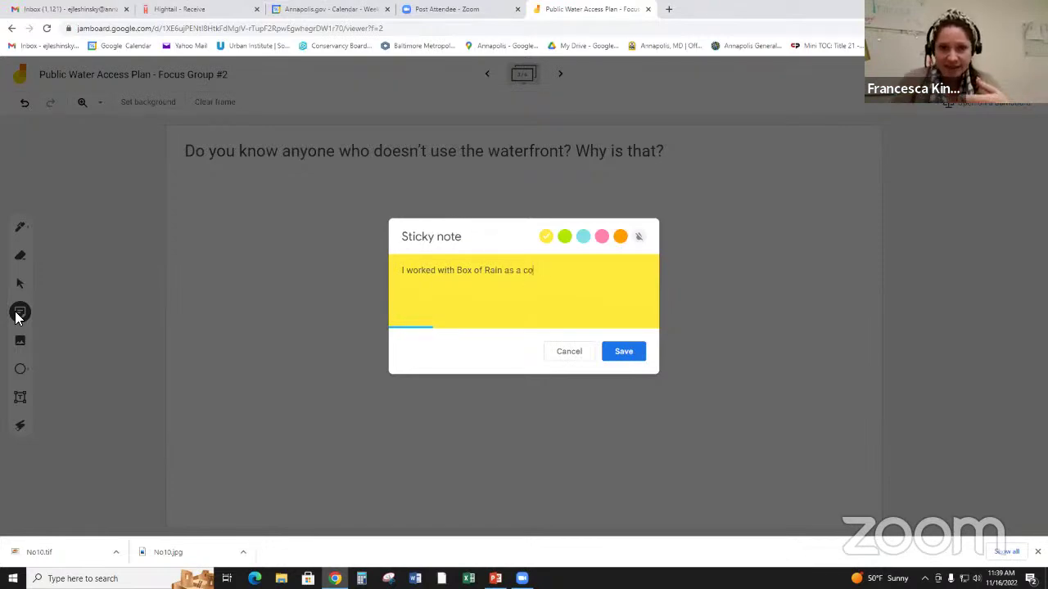
{"action": "type", "text": "unselor and met"}
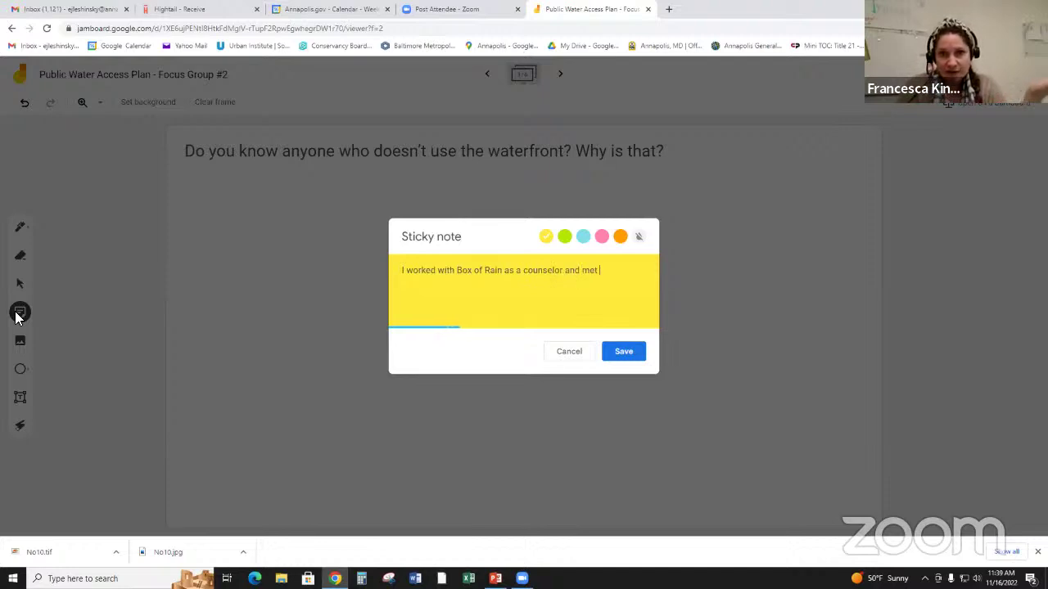
{"action": "type", "text": " indiv"}
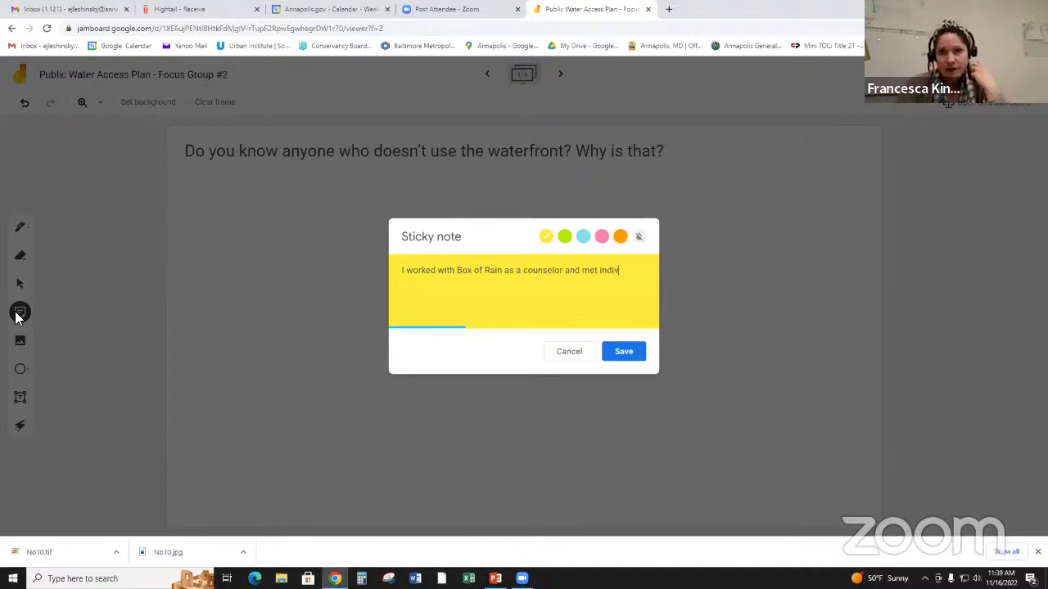
{"action": "type", "text": "iduals f"}
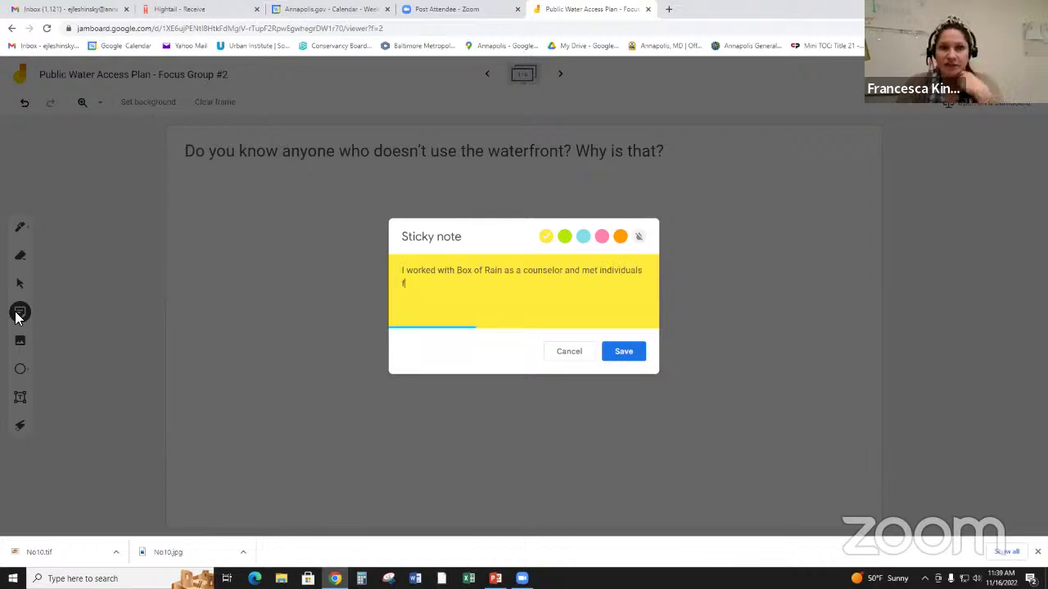
Continue the sticky note text with "from the Bywater community who had not had access previously"
{"action": "type", "text": "rom By"}
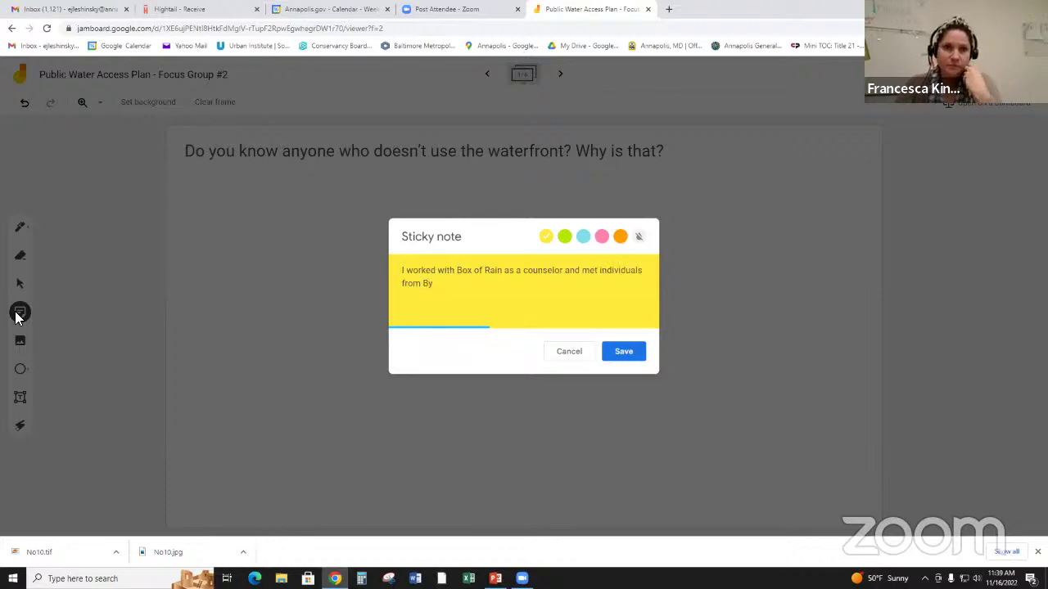
{"action": "key", "text": "BackSpace"}
{"action": "key", "text": "BackSpace"}
{"action": "type", "text": "the Byw"}
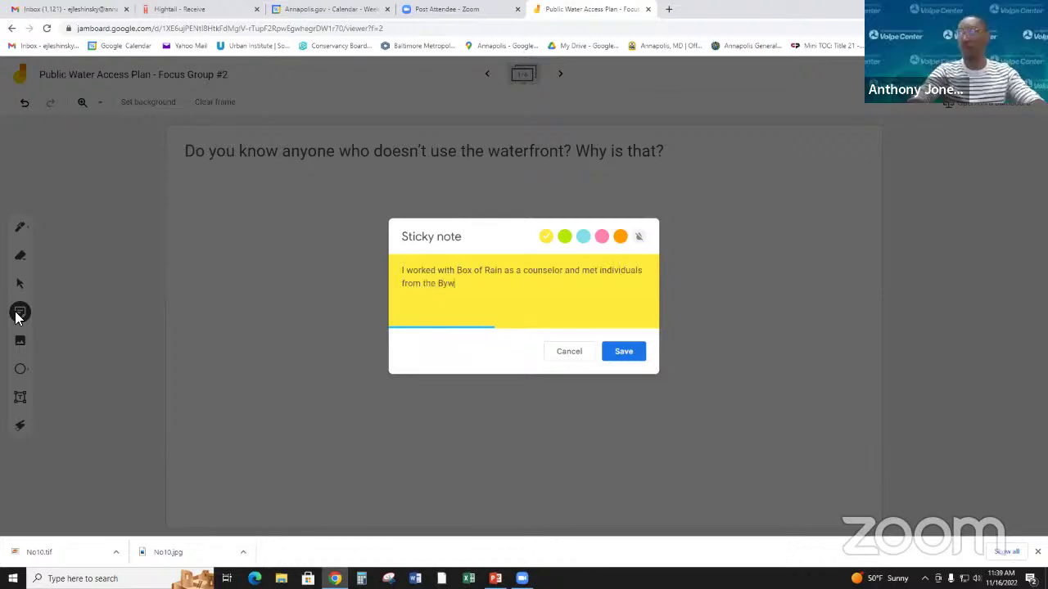
{"action": "type", "text": "ater commu"}
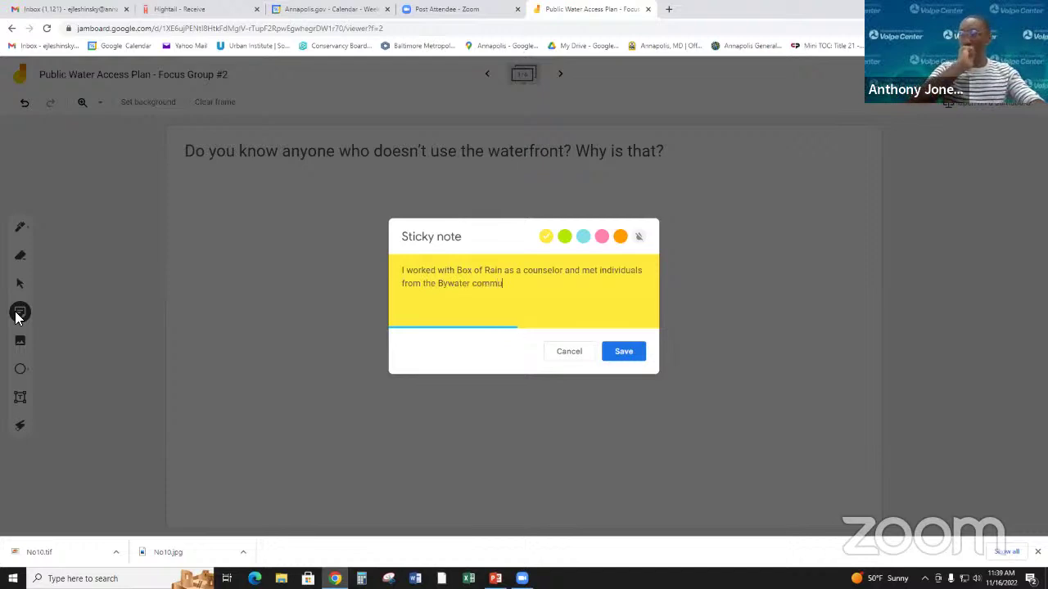
{"action": "type", "text": "nity who have"}
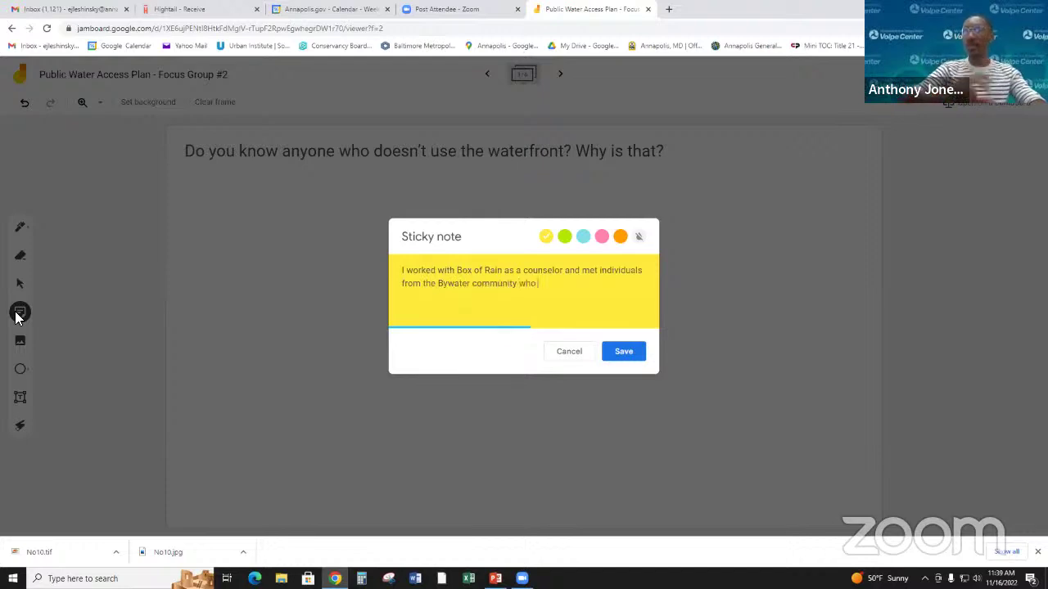
{"action": "key", "text": "BackSpace"}
{"action": "key", "text": "BackSpace"}
{"action": "key", "text": "BackSpace"}
{"action": "type", "text": "d not had"}
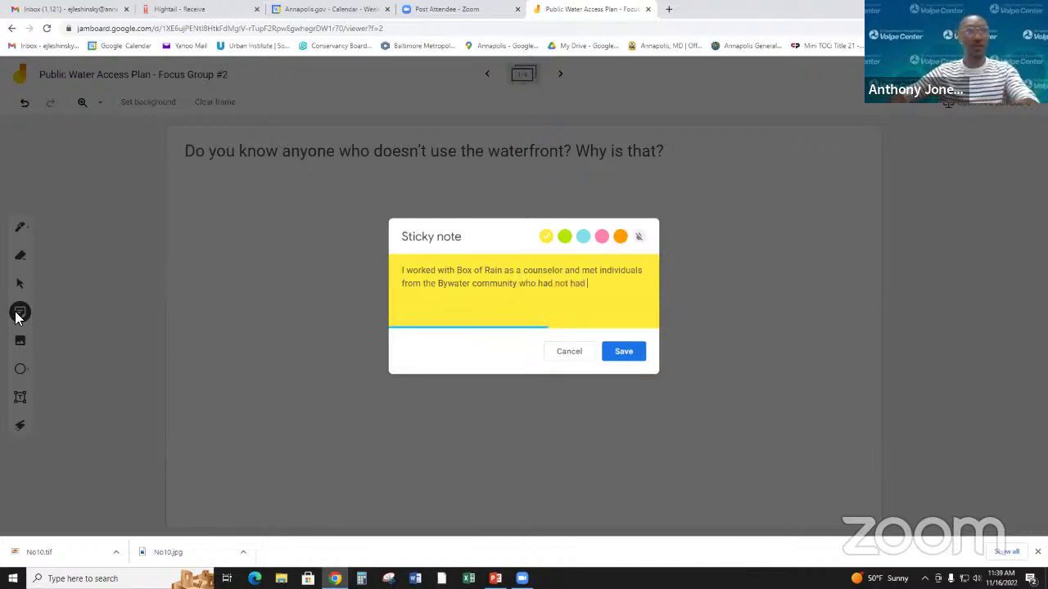
{"action": "type", "text": " access "}
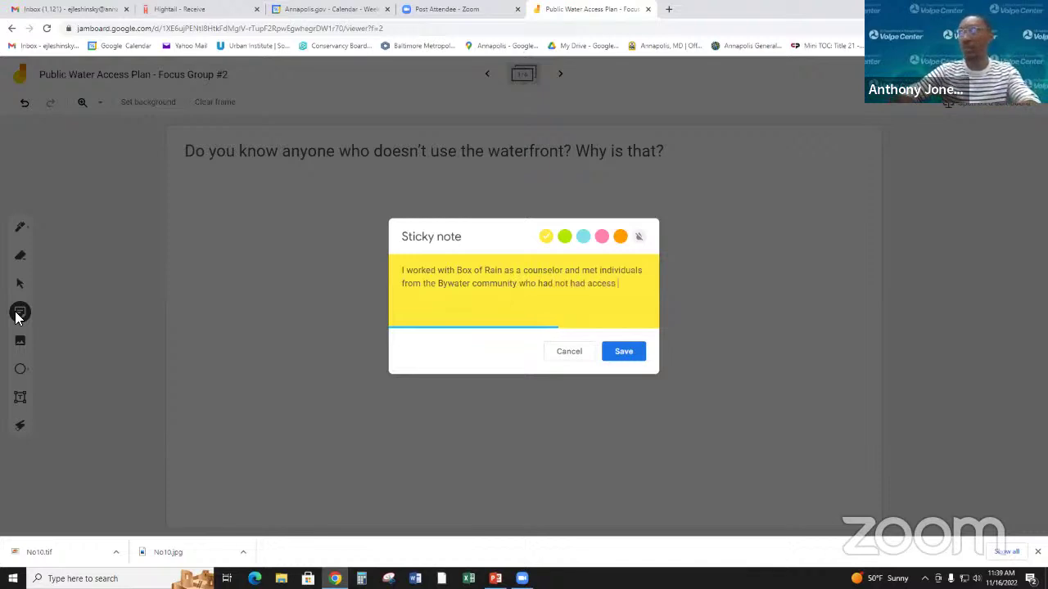
{"action": "type", "text": "previously"}
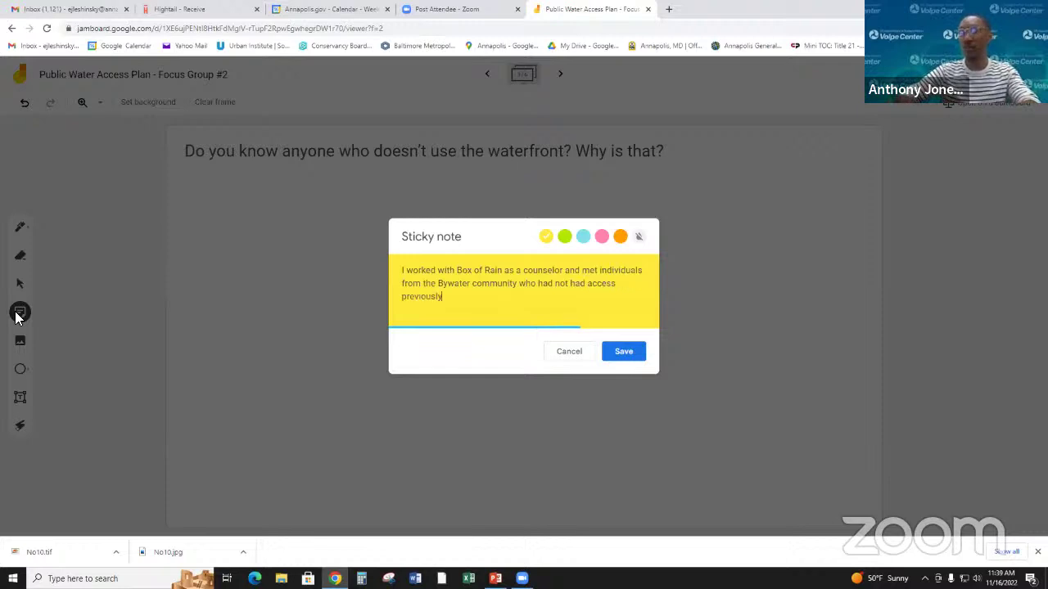
Complete the sticky note's sentence with "but benefitted from the program"
{"action": "type", "text": " bu"}
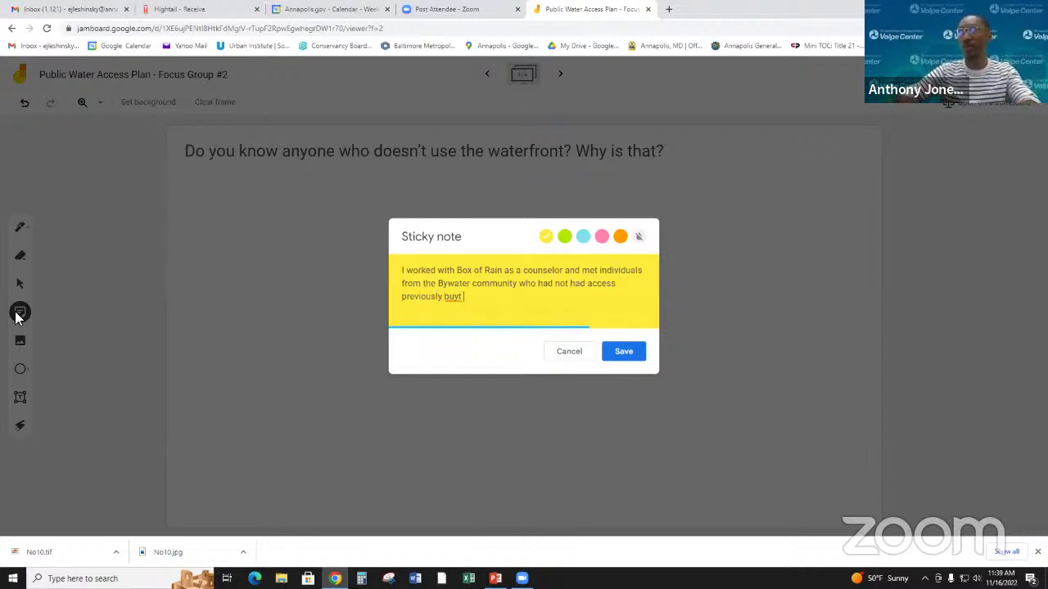
{"action": "type", "text": "t benefirt"}
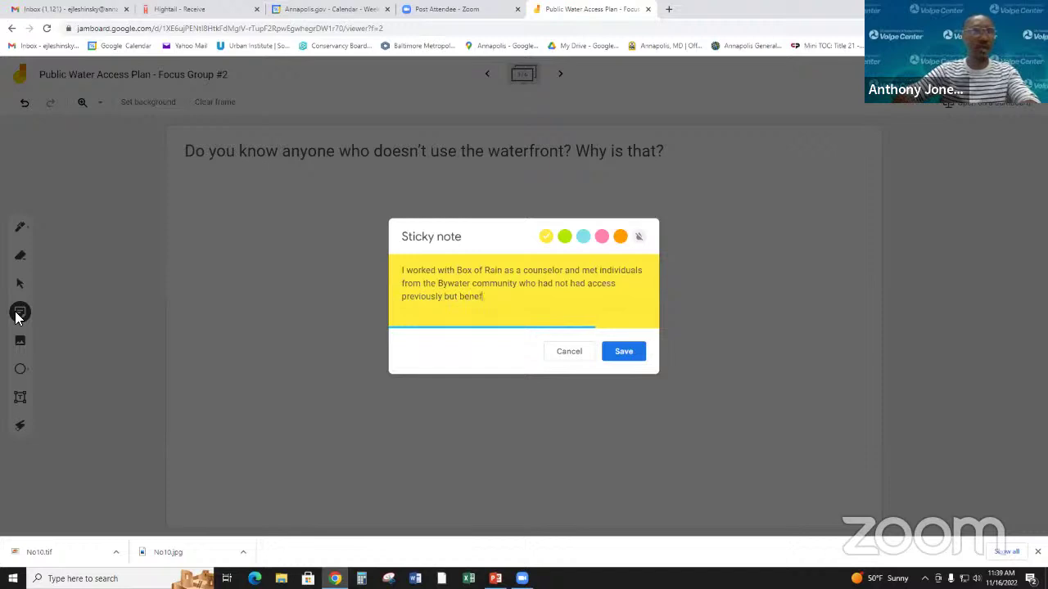
{"action": "key", "text": "BackSpace"}
{"action": "type", "text": "tted f"}
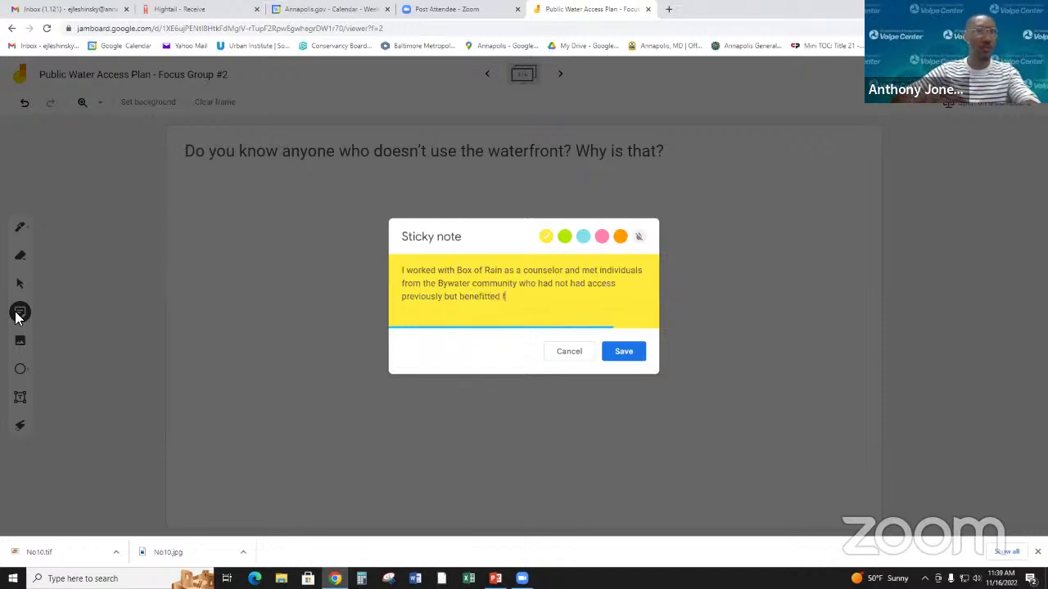
{"action": "type", "text": "rom the prohi"}
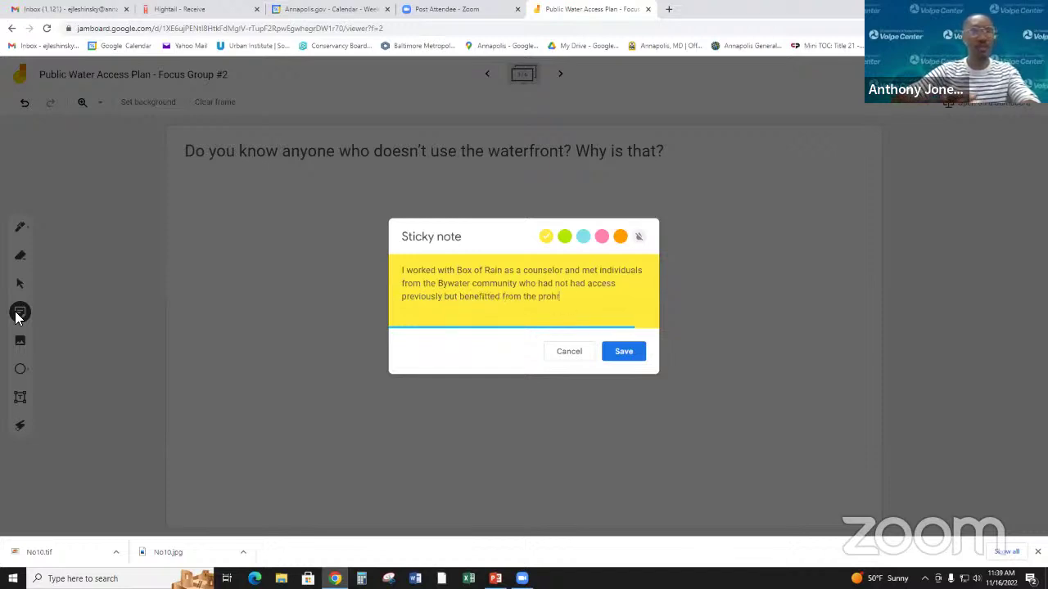
{"action": "key", "text": "BackSpace"}
{"action": "type", "text": "gram"}
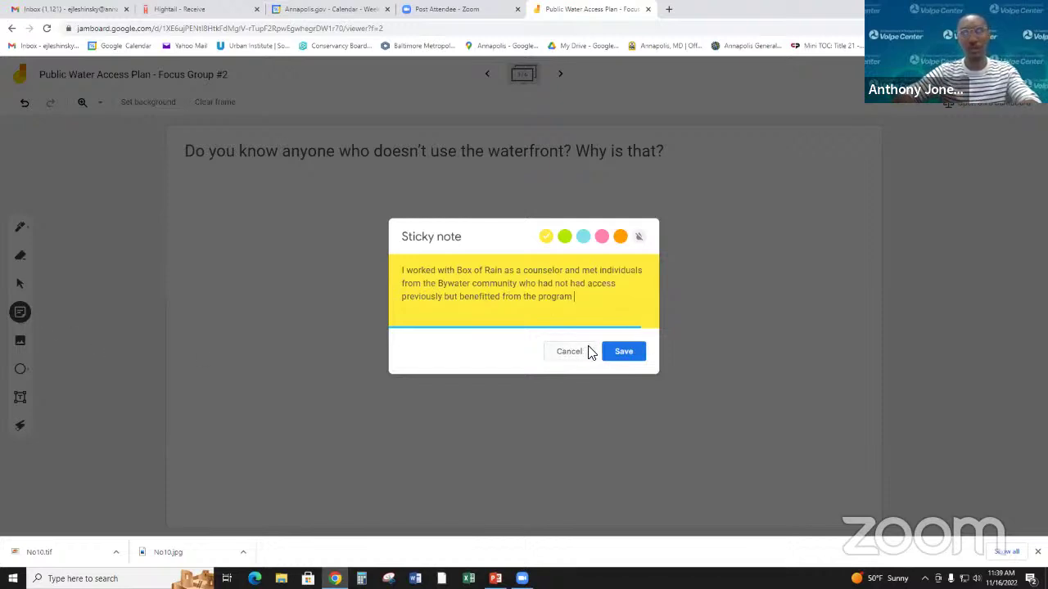
{"action": "type", "text": " and wants to"}
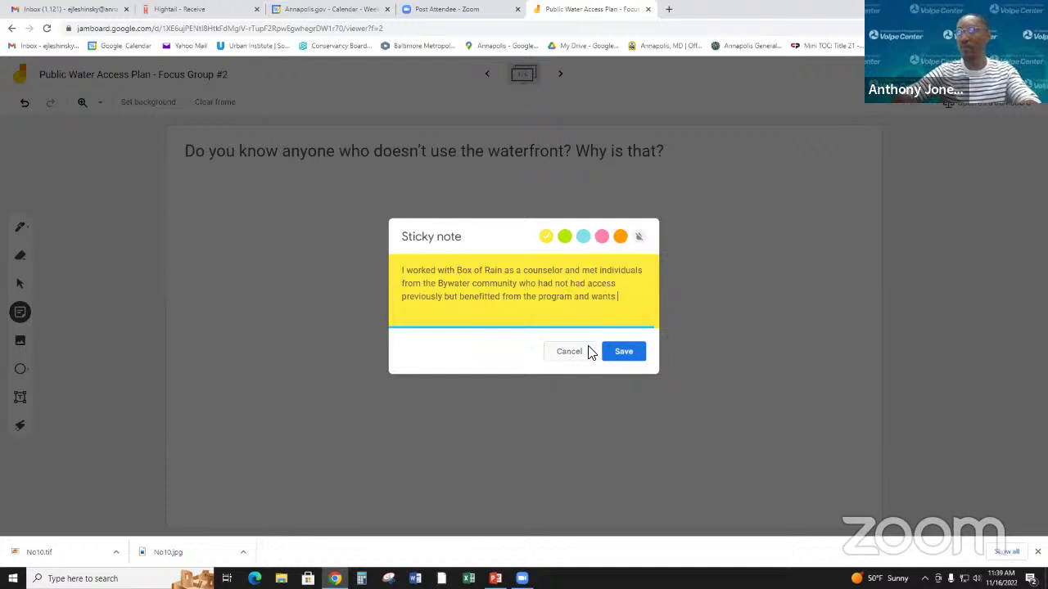
{"action": "key", "text": "BackSpace"}
{"action": "key", "text": "BackSpace"}
{"action": "key", "text": "BackSpace"}
{"action": "key", "text": "BackSpace"}
{"action": "key", "text": "BackSpace"}
{"action": "key", "text": "BackSpace"}
{"action": "key", "text": "BackSpace"}
{"action": "key", "text": "BackSpace"}
{"action": "key", "text": "BackSpace"}
{"action": "key", "text": "BackSpace"}
{"action": "key", "text": "BackSpace"}
{"action": "key", "text": "BackSpace"}
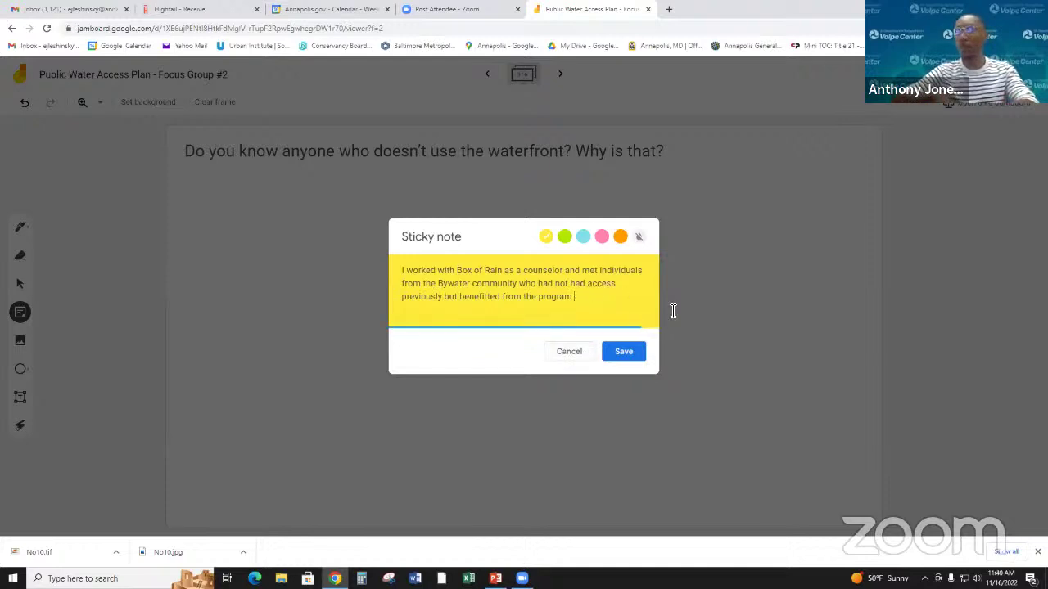
Save the sticky note and place it just below the start of the frame's question
{"action": "left_click", "coordinate": [615, 352]}
{"action": "left_click_drag", "start_coordinate": [645, 167], "coordinate": [279, 222]}
{"action": "left_click", "coordinate": [321, 240]}
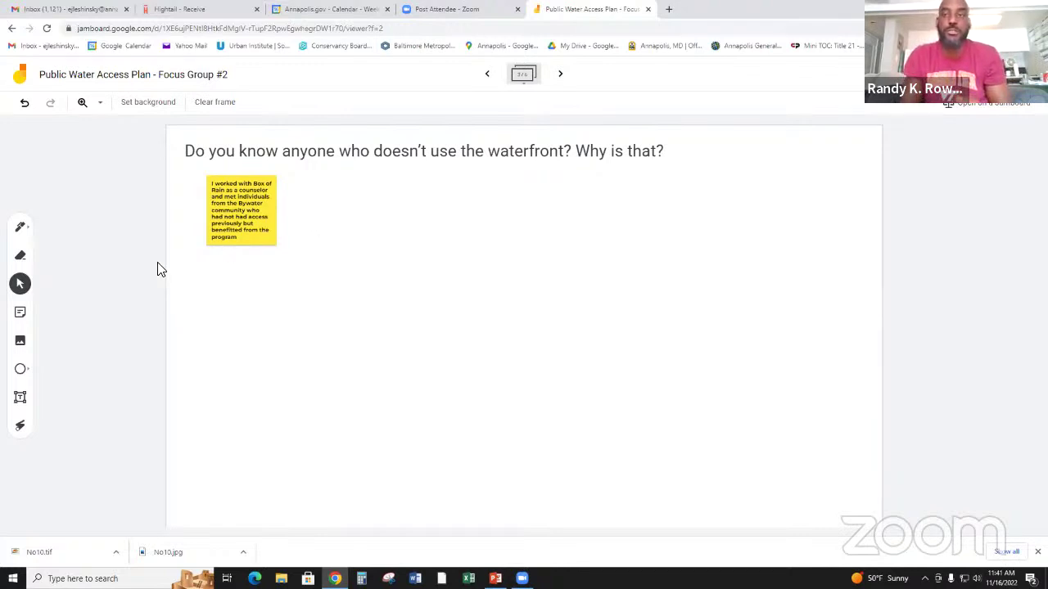
Start a yellow sticky note with the text "the data definitely shows that low income communities"
{"action": "left_click", "coordinate": [22, 319]}
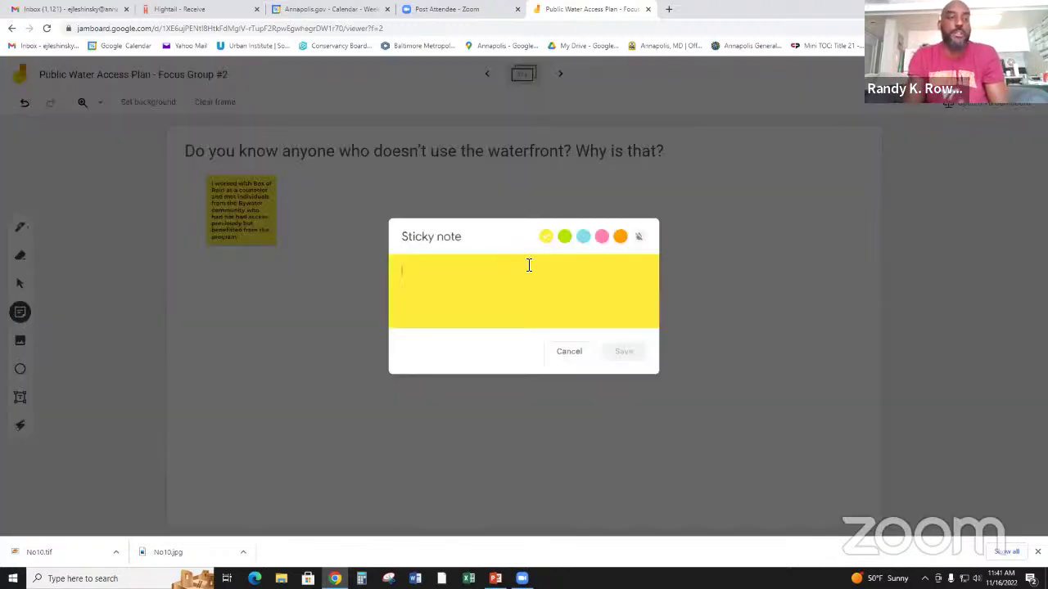
{"action": "type", "text": "the data"}
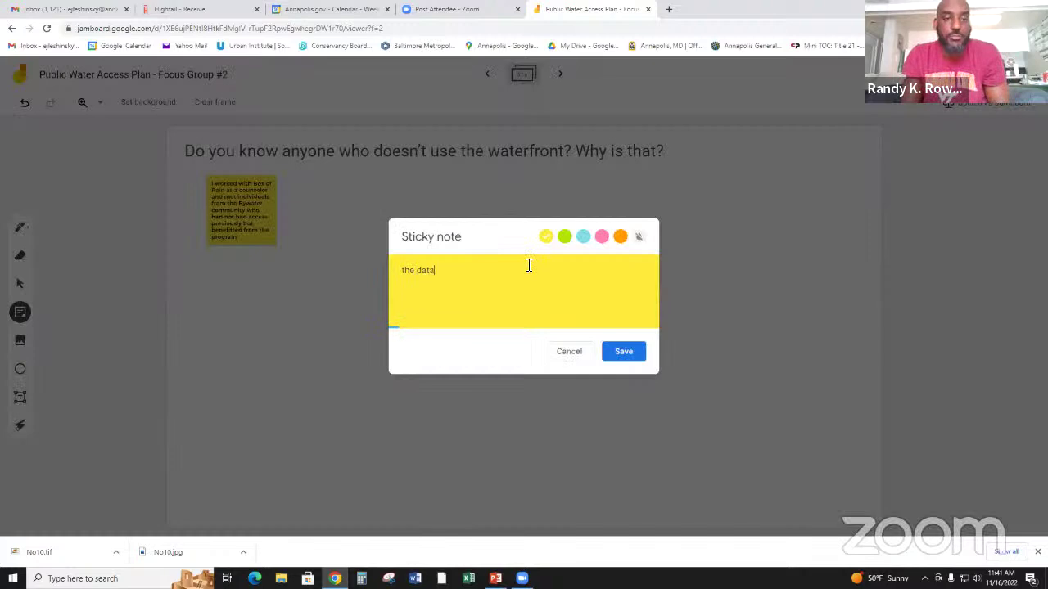
{"action": "type", "text": " definitel"}
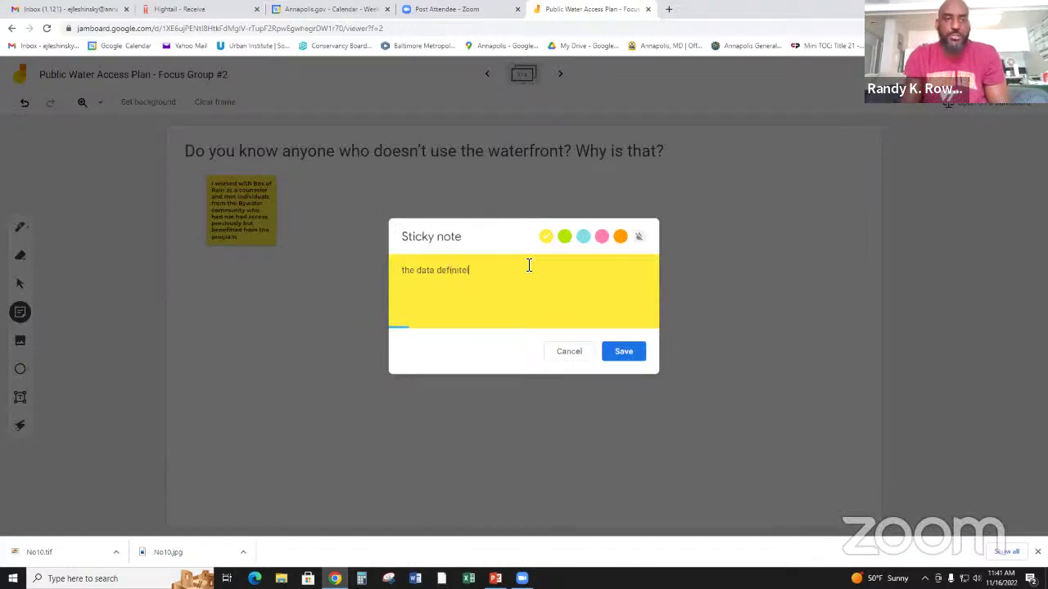
{"action": "type", "text": "y shows"}
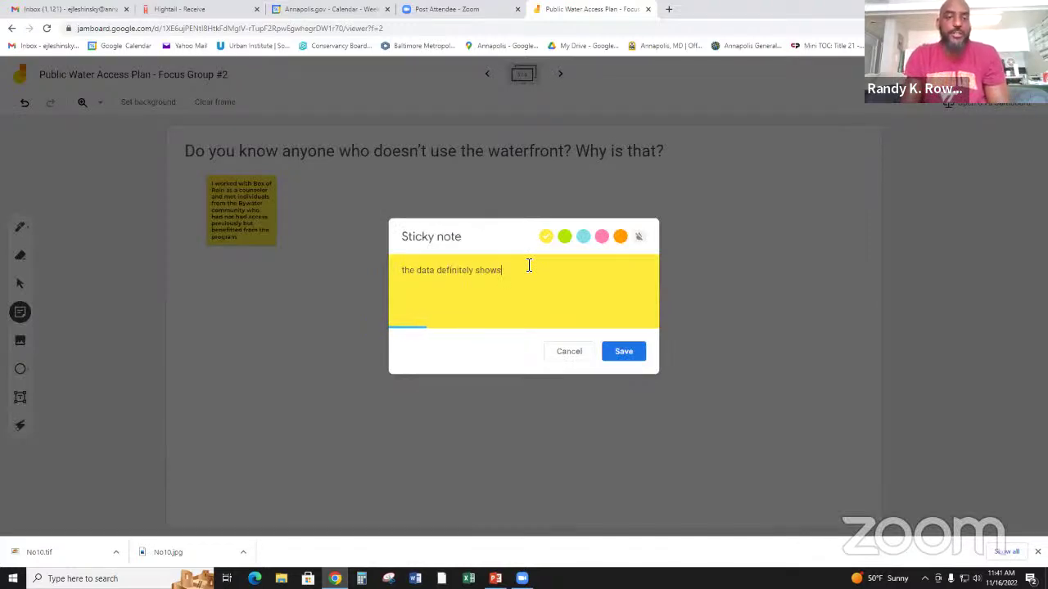
{"action": "type", "text": " that low"}
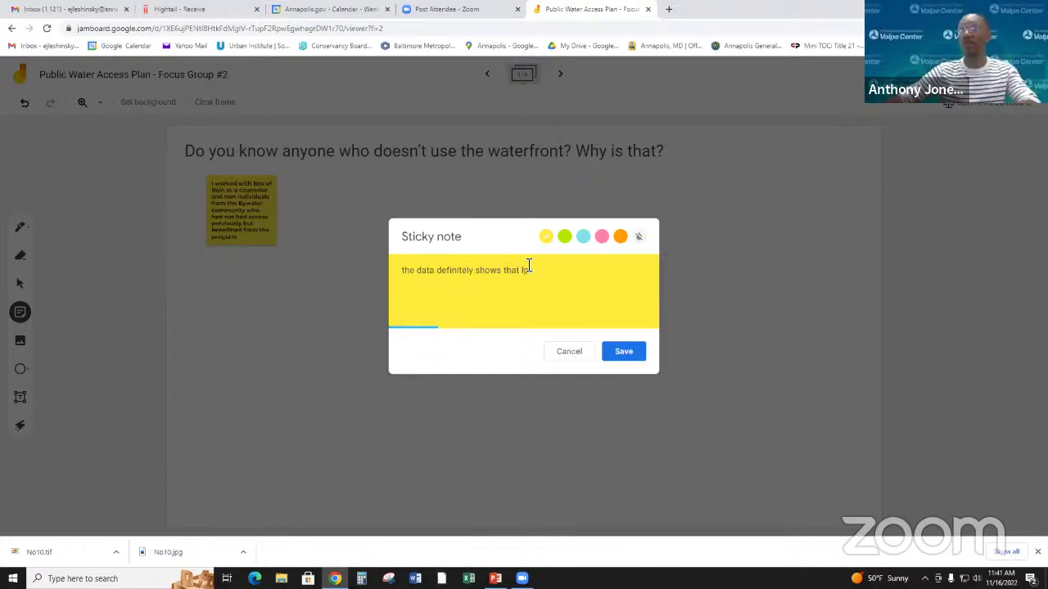
{"action": "type", "text": " income"}
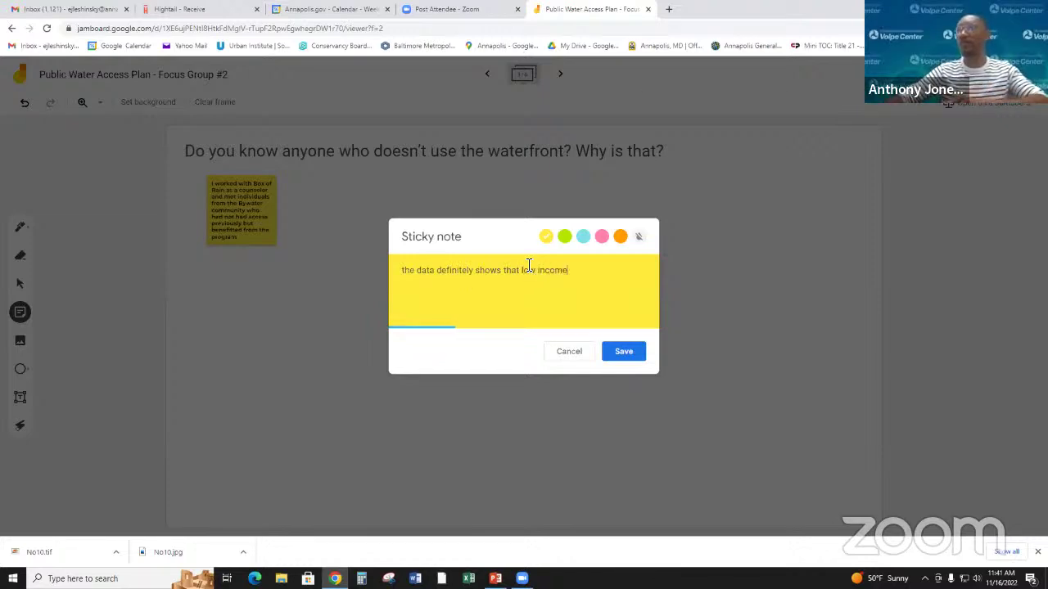
{"action": "type", "text": " communities "}
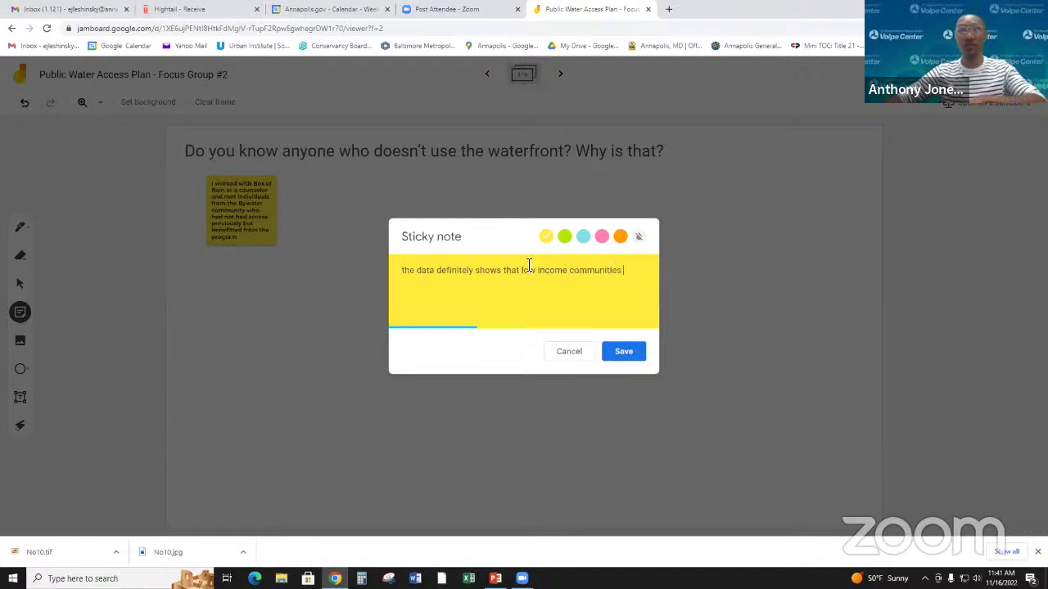
Finish the sticky note with "have as much access" and place it beside the Box of Rain note
{"action": "type", "text": "gg"}
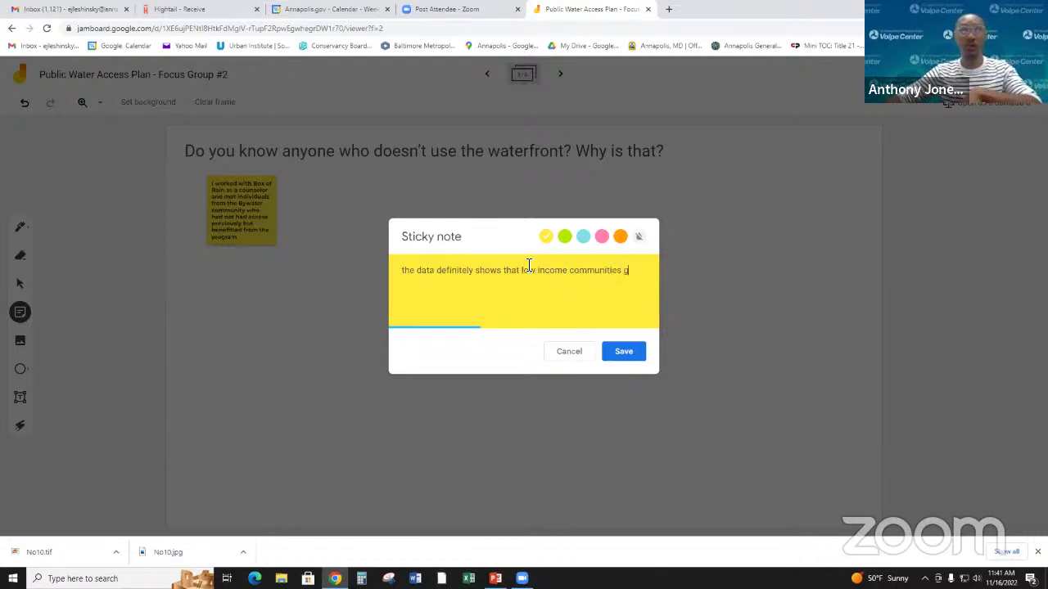
{"action": "key", "text": "BackSpace"}
{"action": "type", "text": "hav"}
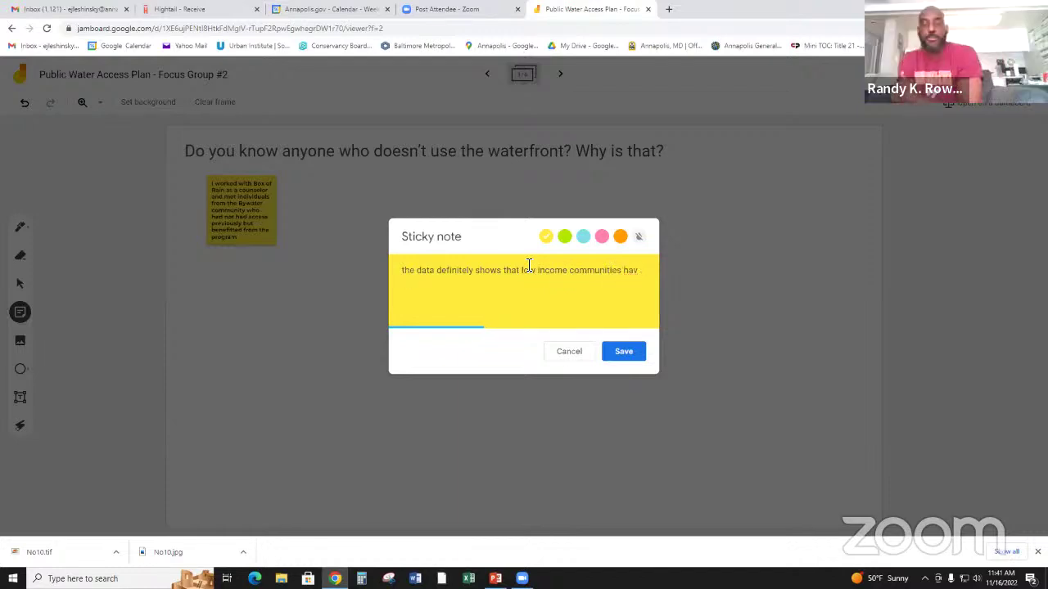
{"action": "type", "text": "e as much a"}
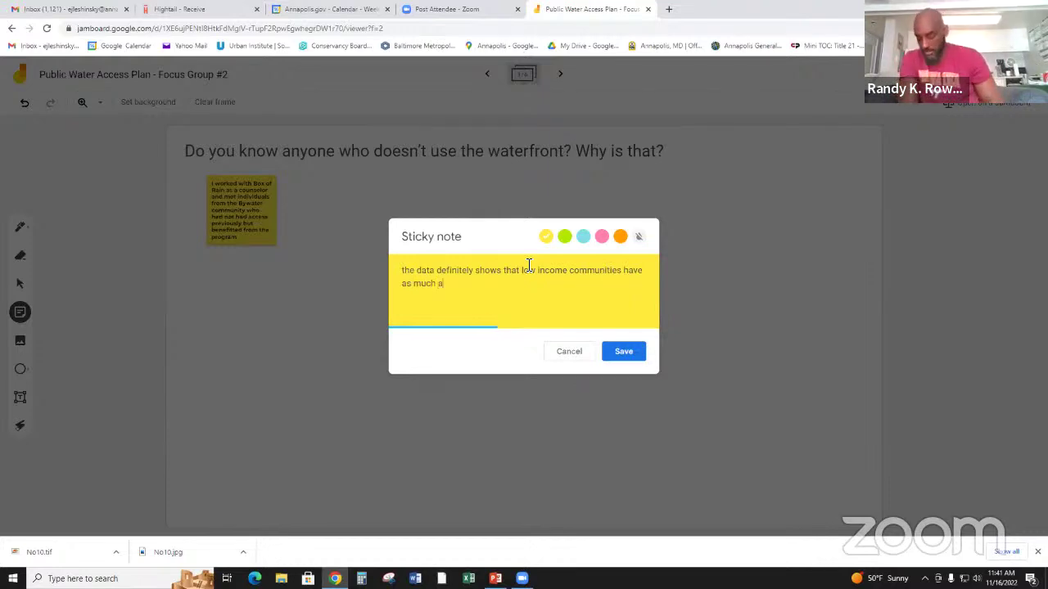
{"action": "type", "text": "ccess"}
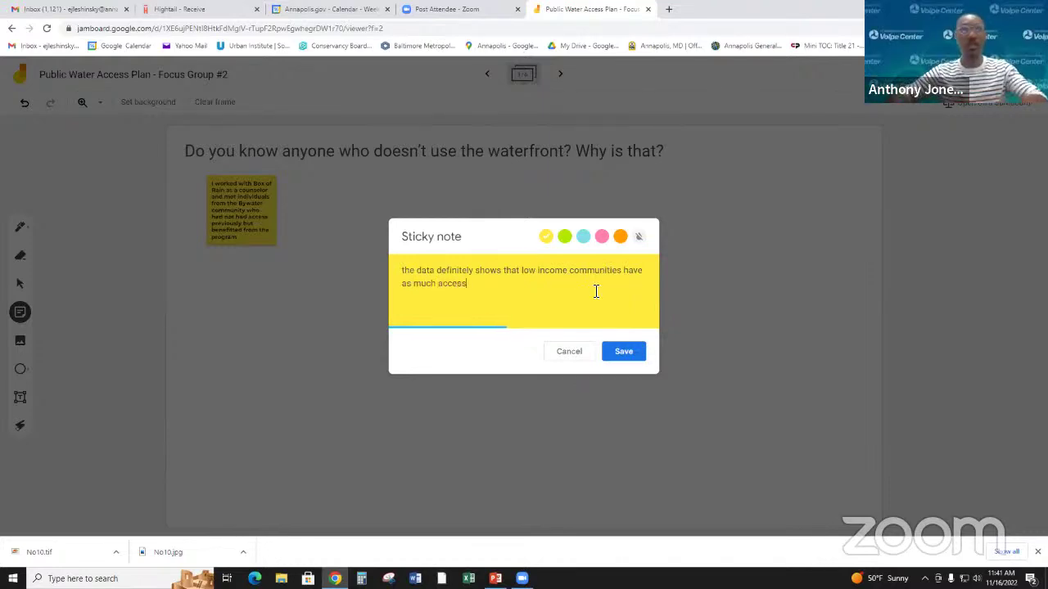
{"action": "left_click", "coordinate": [626, 358]}
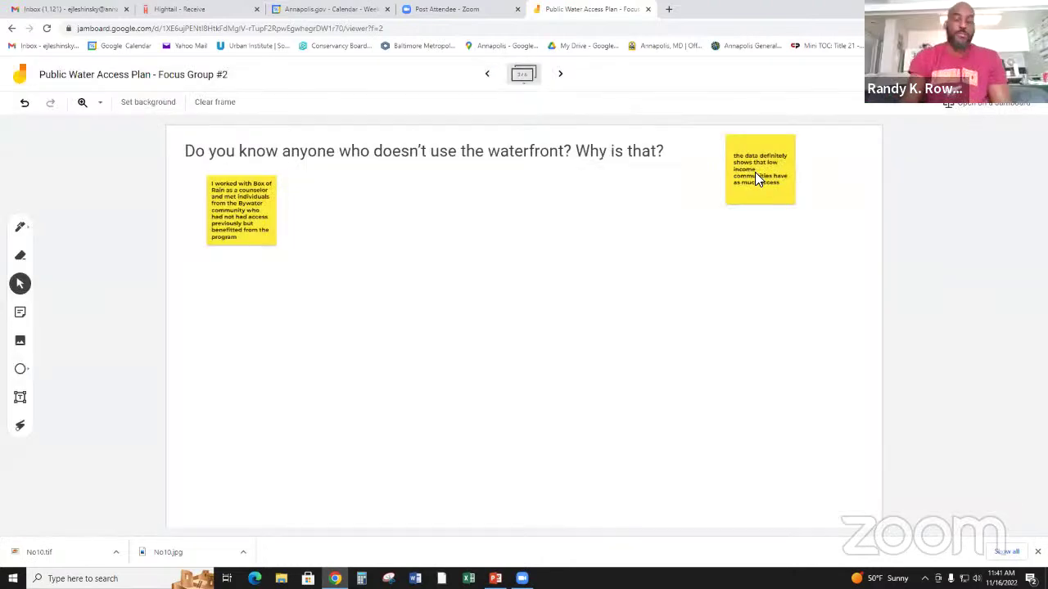
{"action": "left_click_drag", "start_coordinate": [755, 176], "coordinate": [333, 218]}
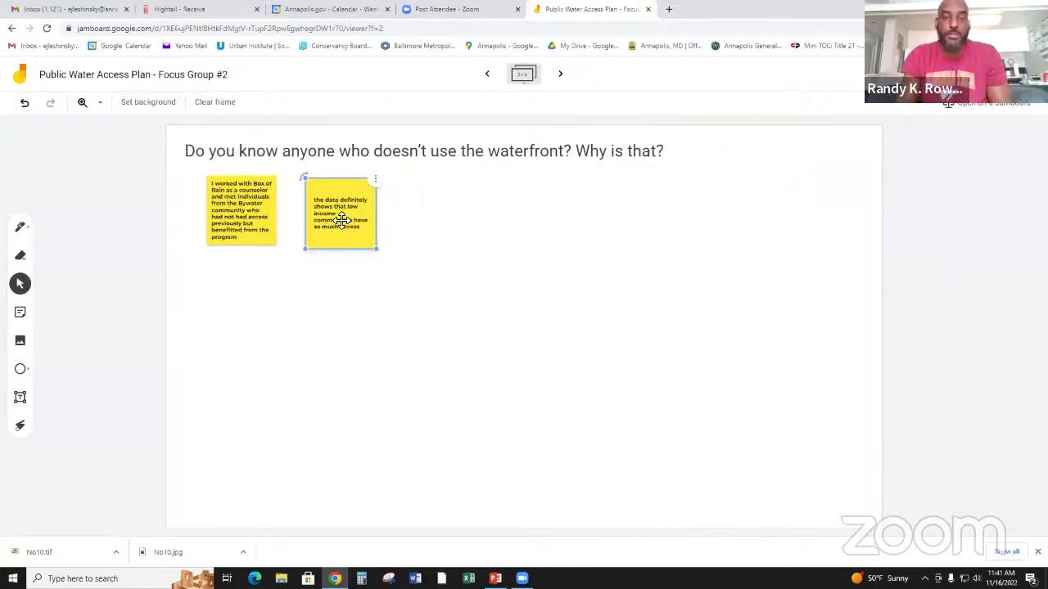
Append "... public housing communities" to the sticky note about low income communities and save it
{"action": "double_click", "coordinate": [335, 218]}
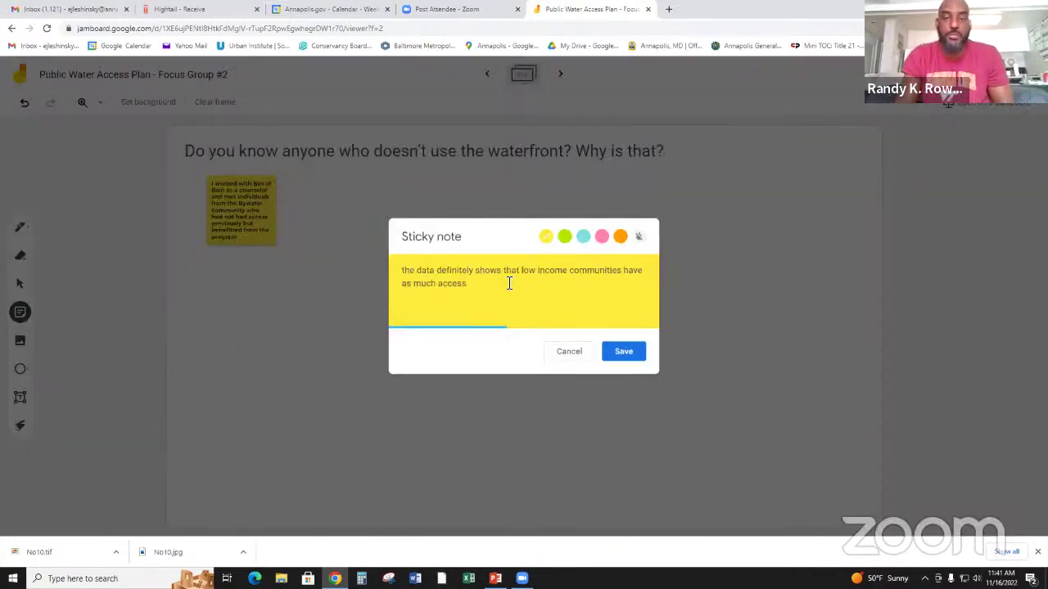
{"action": "type", "text": ".. public"}
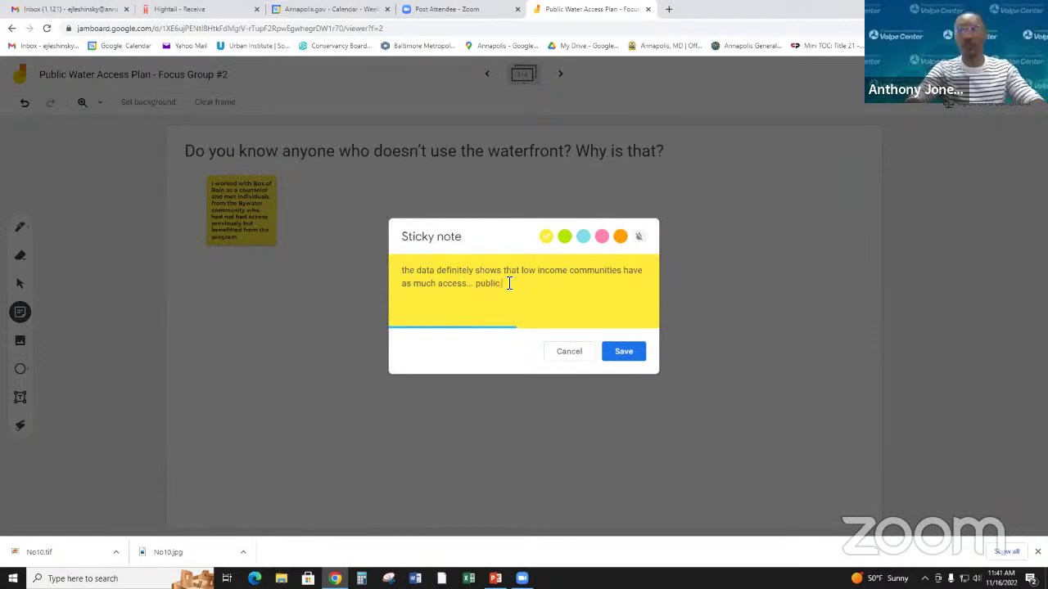
{"action": "type", "text": " housing "}
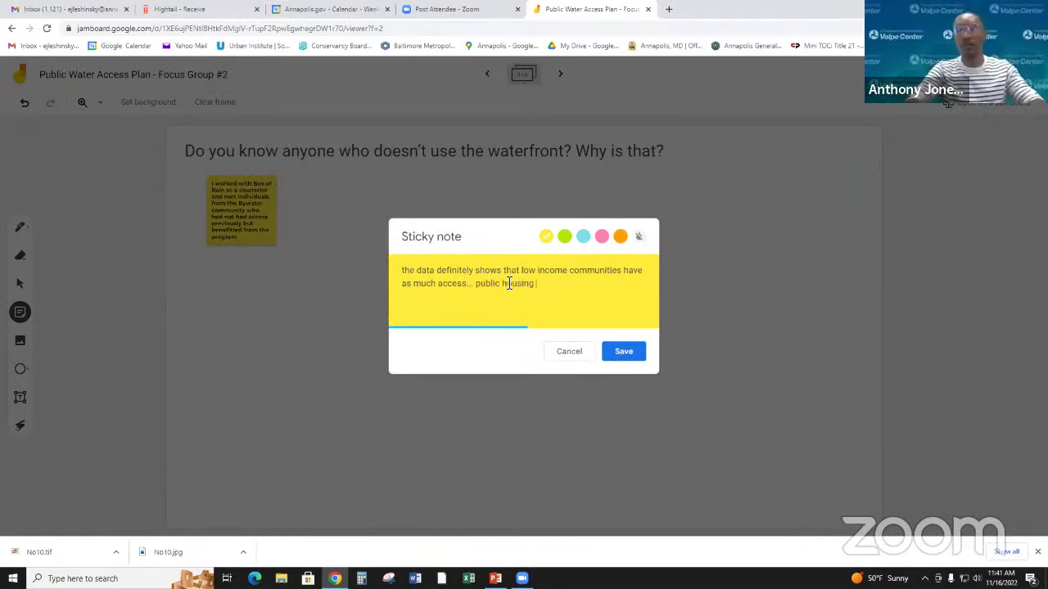
{"action": "type", "text": "communities"}
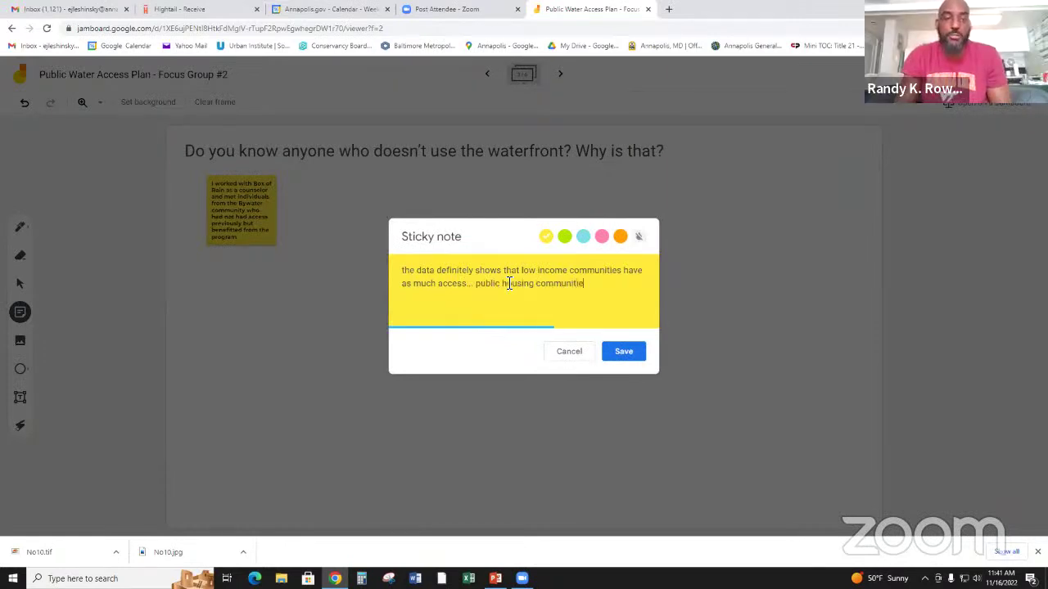
{"action": "left_click", "coordinate": [631, 353]}
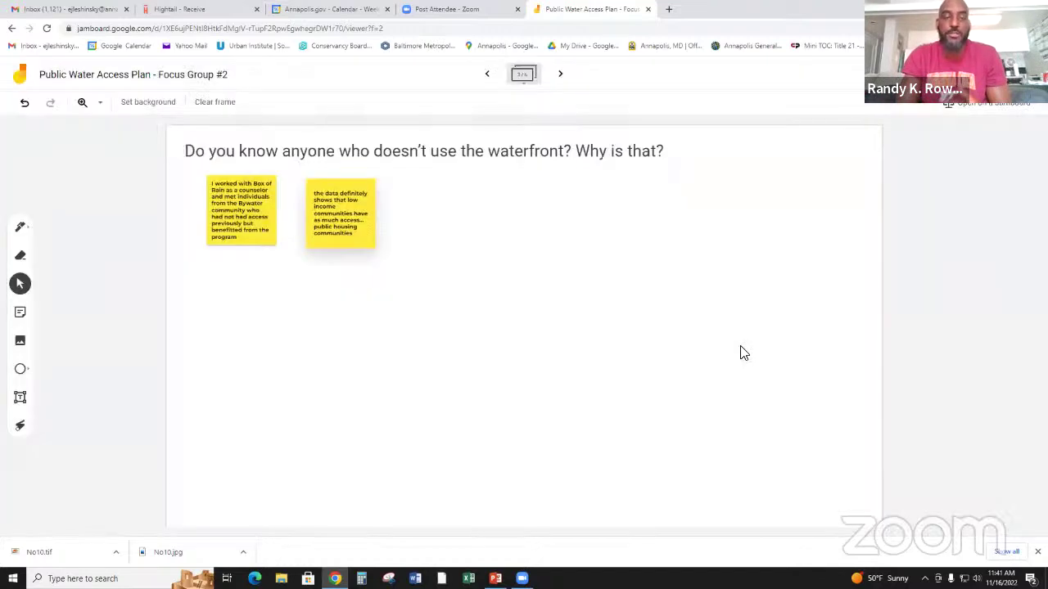
{"action": "double_click", "coordinate": [354, 219]}
{"action": "left_click", "coordinate": [622, 353]}
Start another yellow sticky note with the text "Annapolis has more public housing"
{"action": "left_click", "coordinate": [22, 311]}
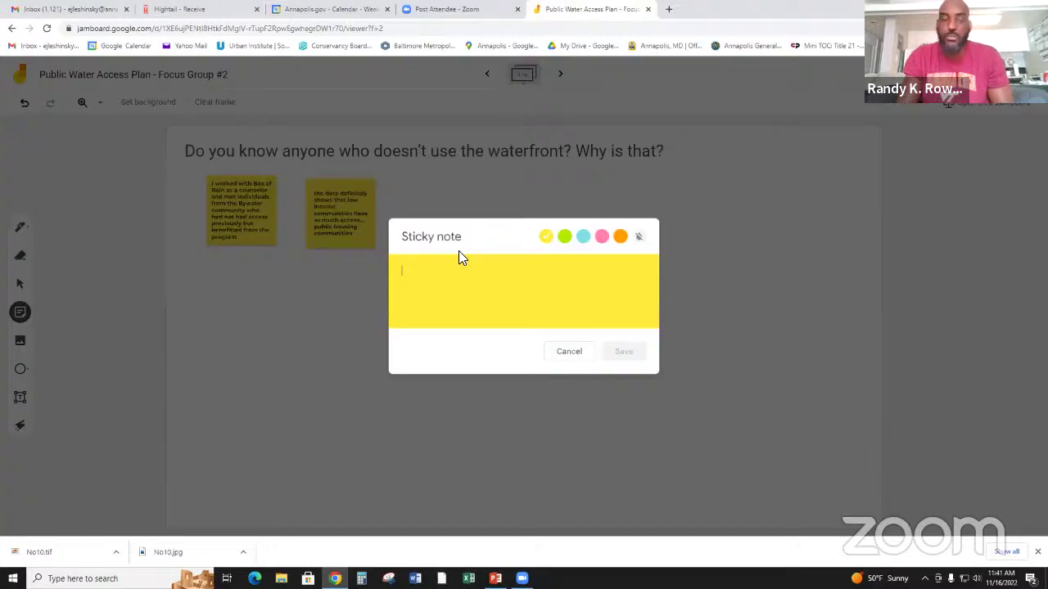
{"action": "type", "text": "Annapo"}
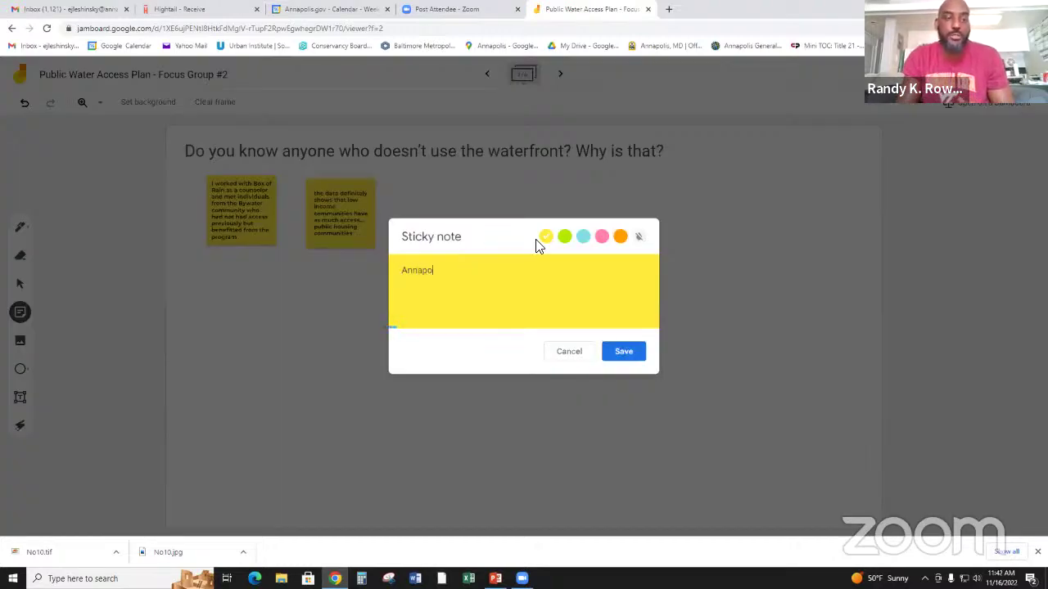
{"action": "type", "text": "lis Has mor"}
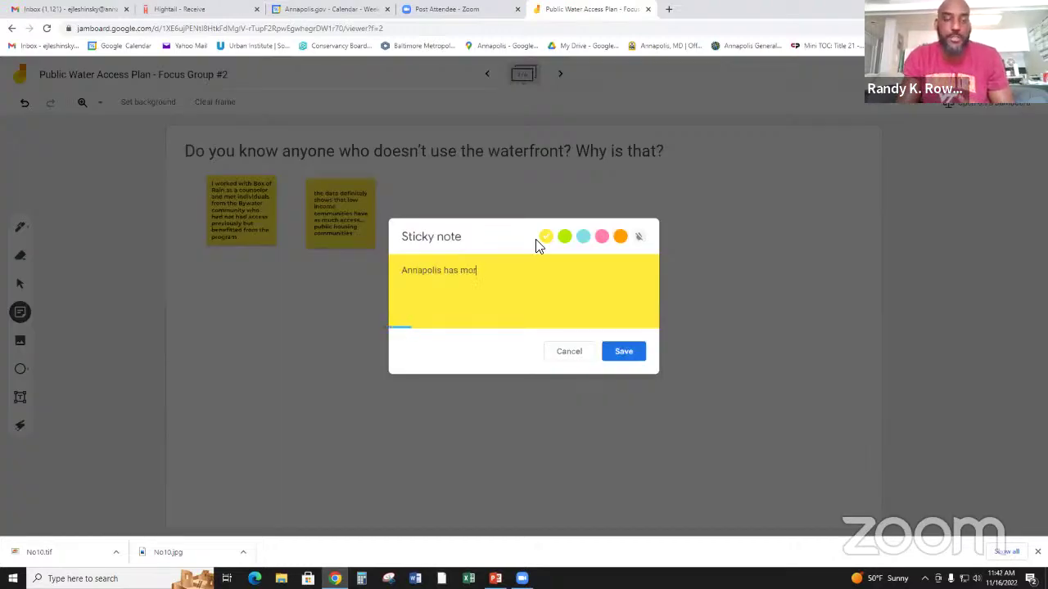
{"action": "type", "text": "e public "}
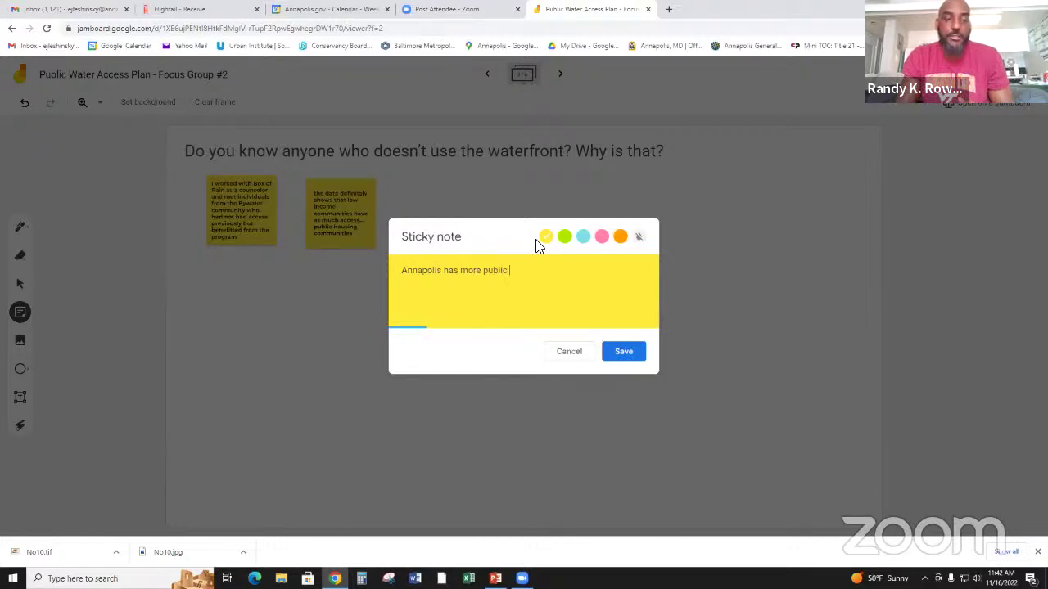
{"action": "type", "text": "housing "}
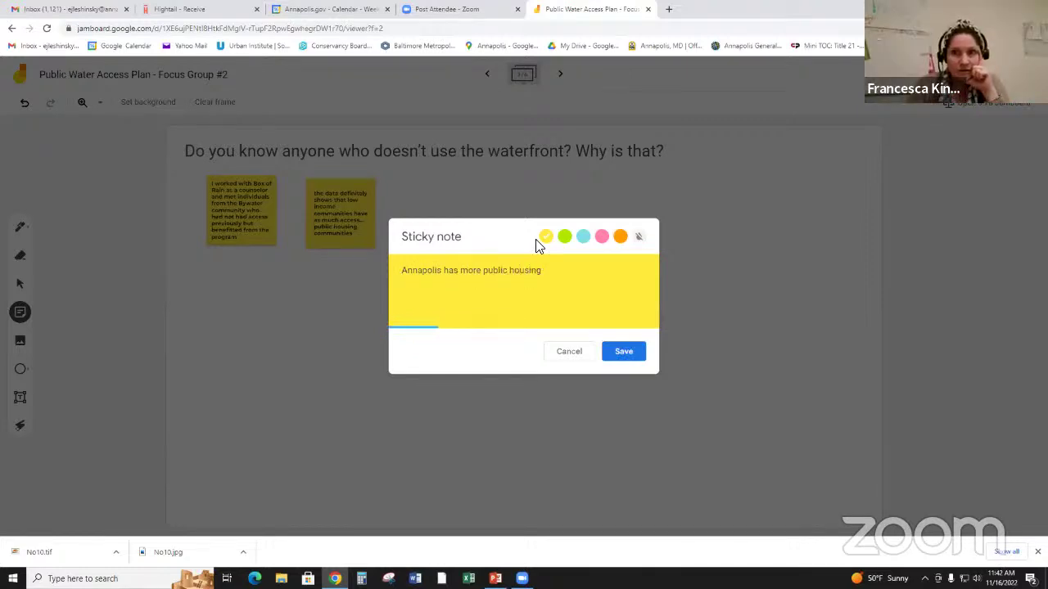
{"action": "type", "text": "than"}
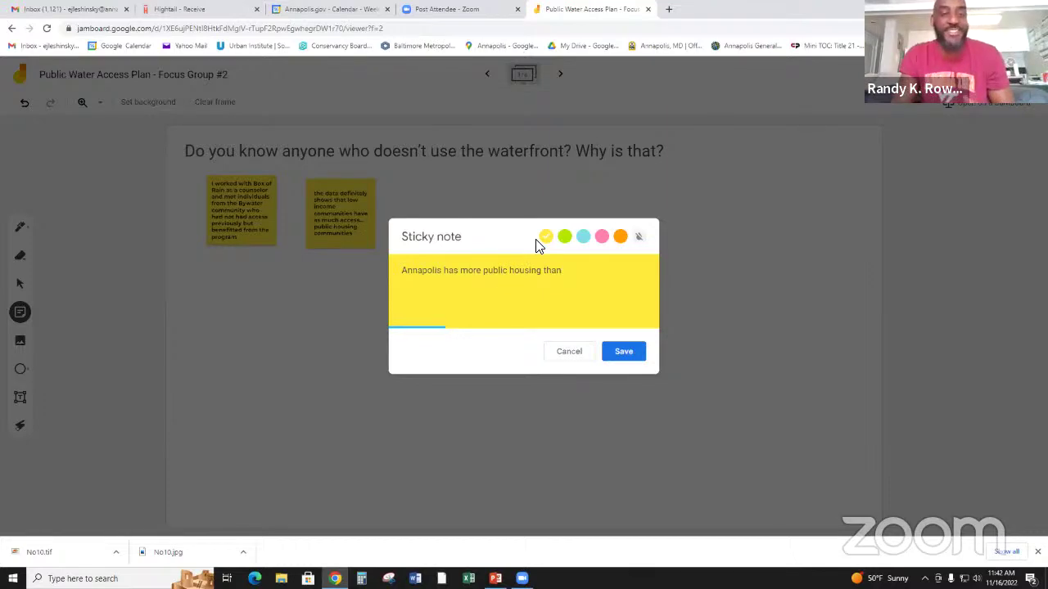
{"action": "key", "text": "BackSpace"}
{"action": "key", "text": "BackSpace"}
Complete the sticky note with "per capita than anywhere else" and place it directly below the low income communities note
{"action": "type", "text": "per capit"}
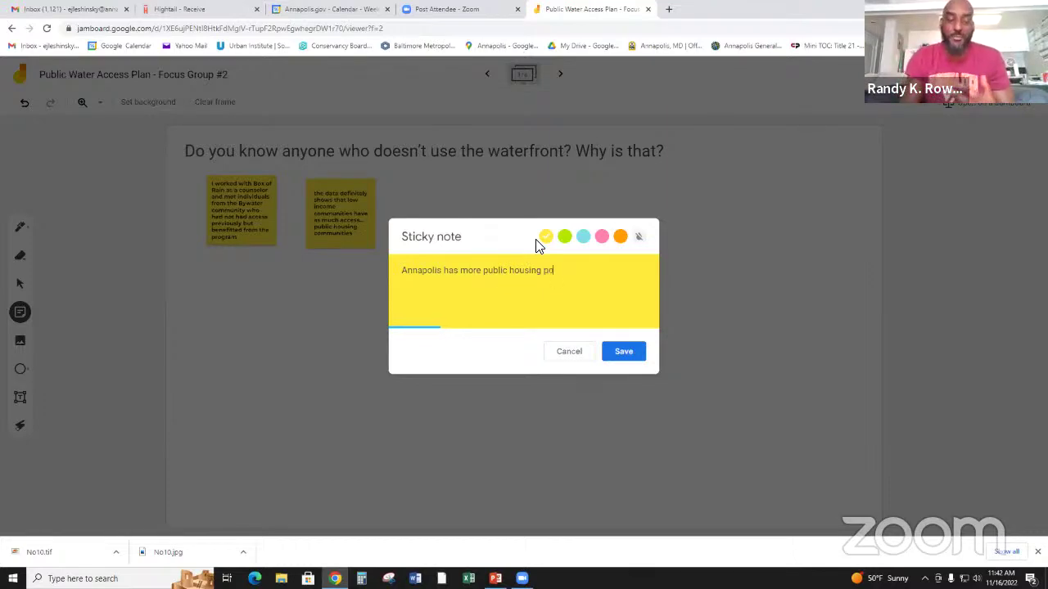
{"action": "key", "text": "BackSpace"}
{"action": "key", "text": "BackSpace"}
{"action": "type", "text": "ta tha"}
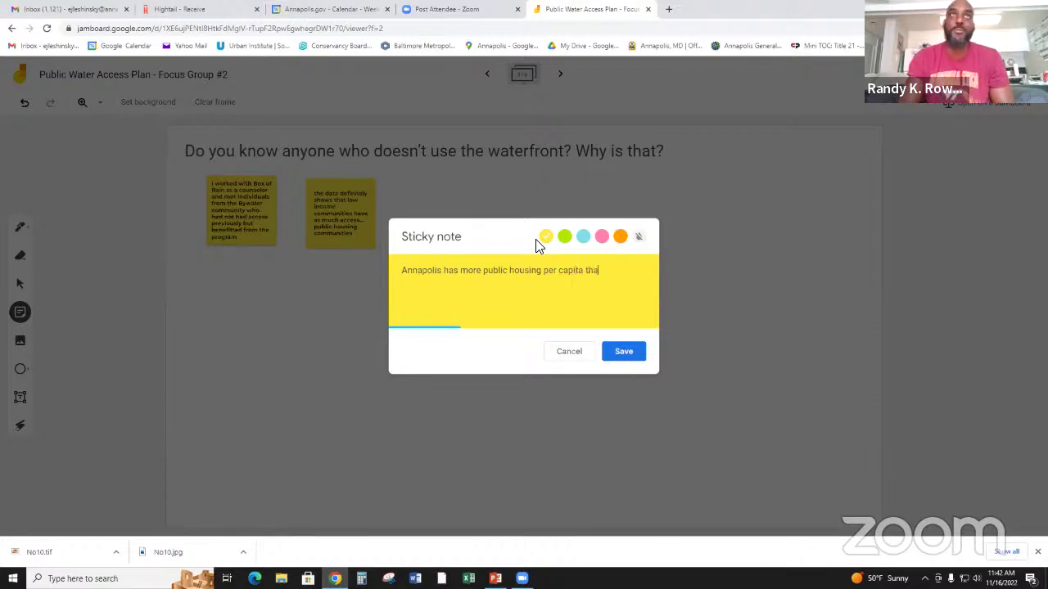
{"action": "type", "text": "n anywhe"}
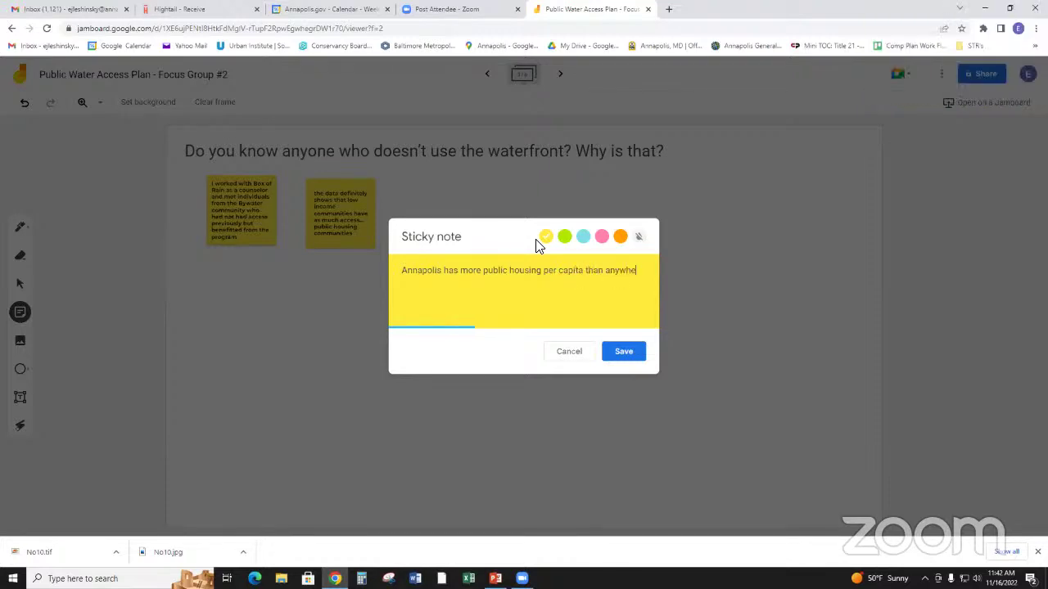
{"action": "type", "text": "re else"}
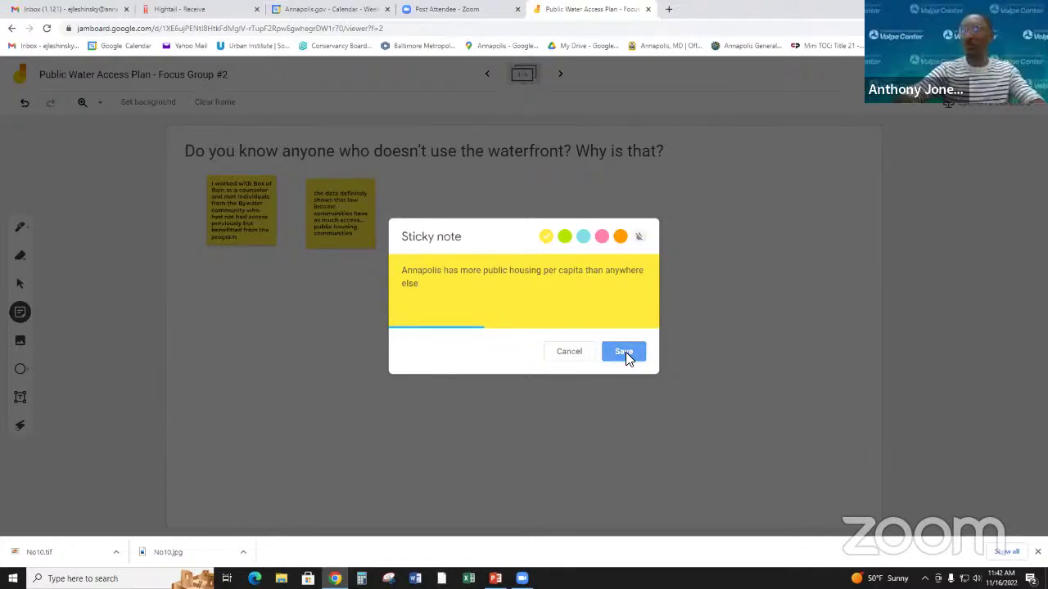
{"action": "left_click_drag", "start_coordinate": [269, 165], "coordinate": [347, 297]}
{"action": "left_click", "coordinate": [427, 280]}
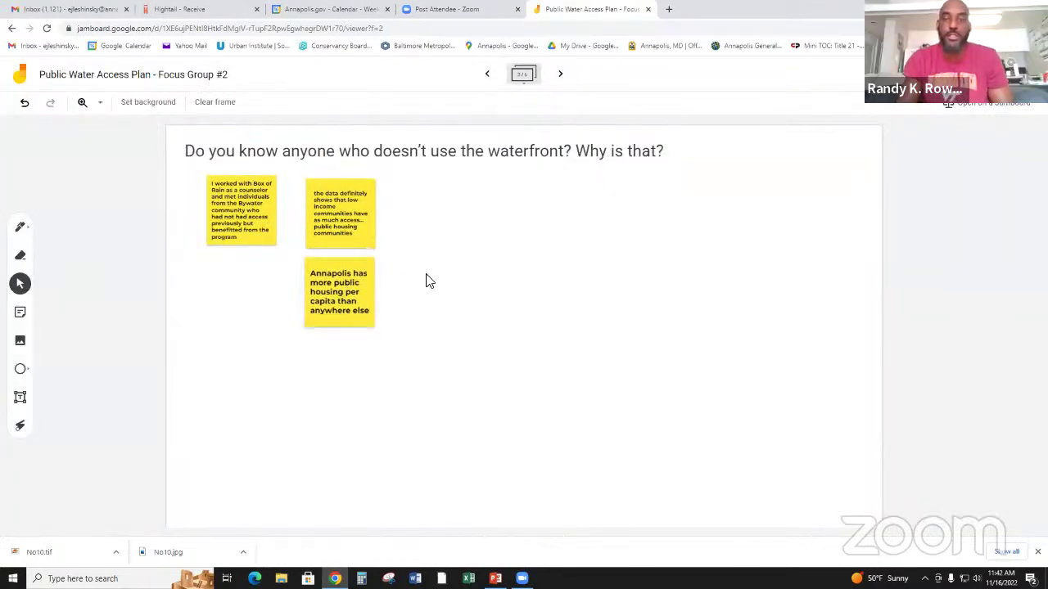
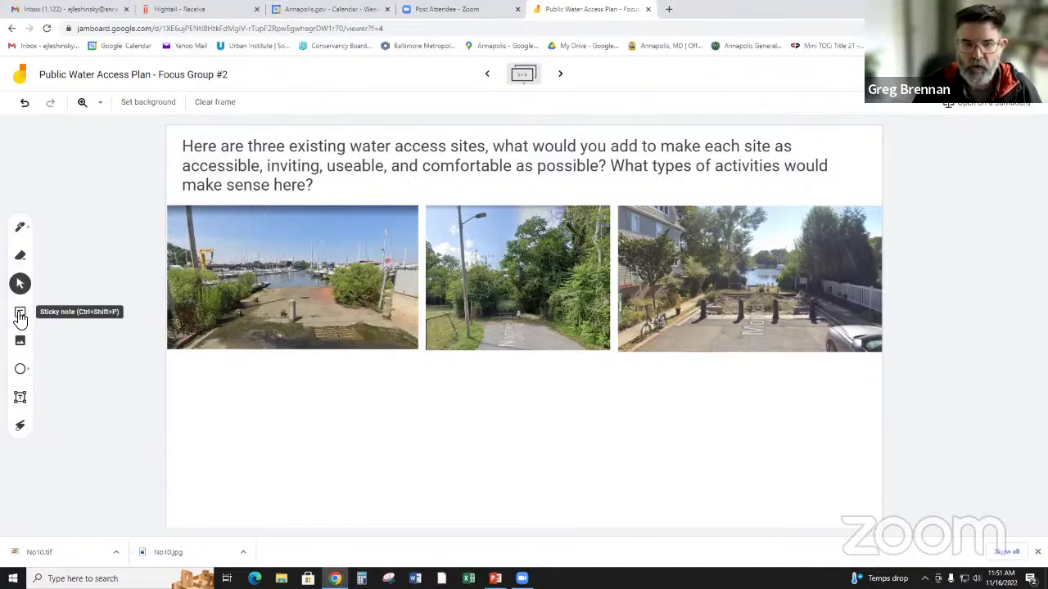
Start a yellow sticky note with the text "i put boats in at 5th street and they need some"
{"action": "left_click", "coordinate": [21, 316]}
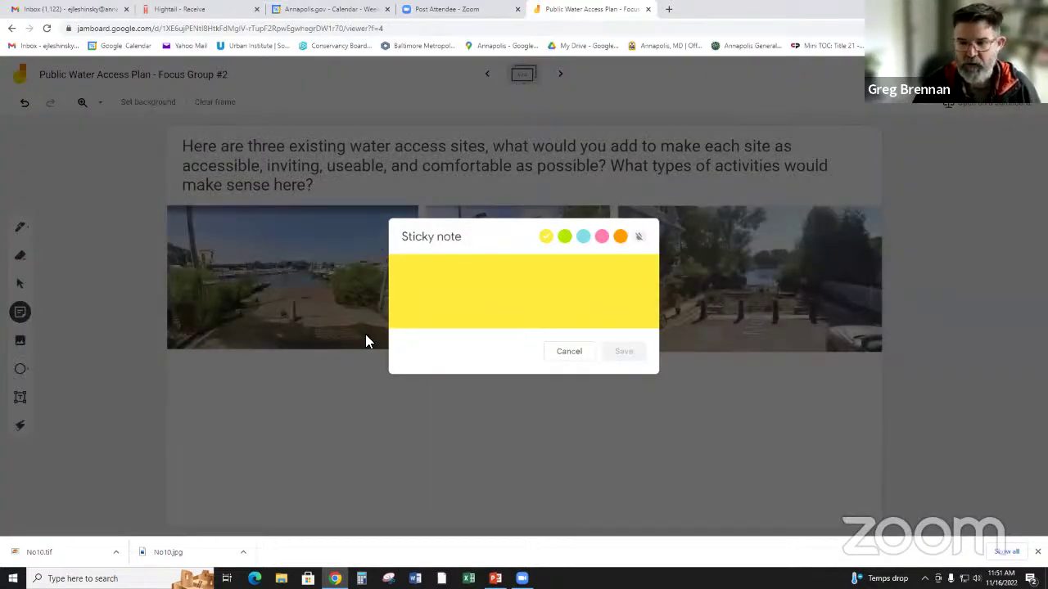
{"action": "type", "text": "in"}
{"action": "type", "text": " put "}
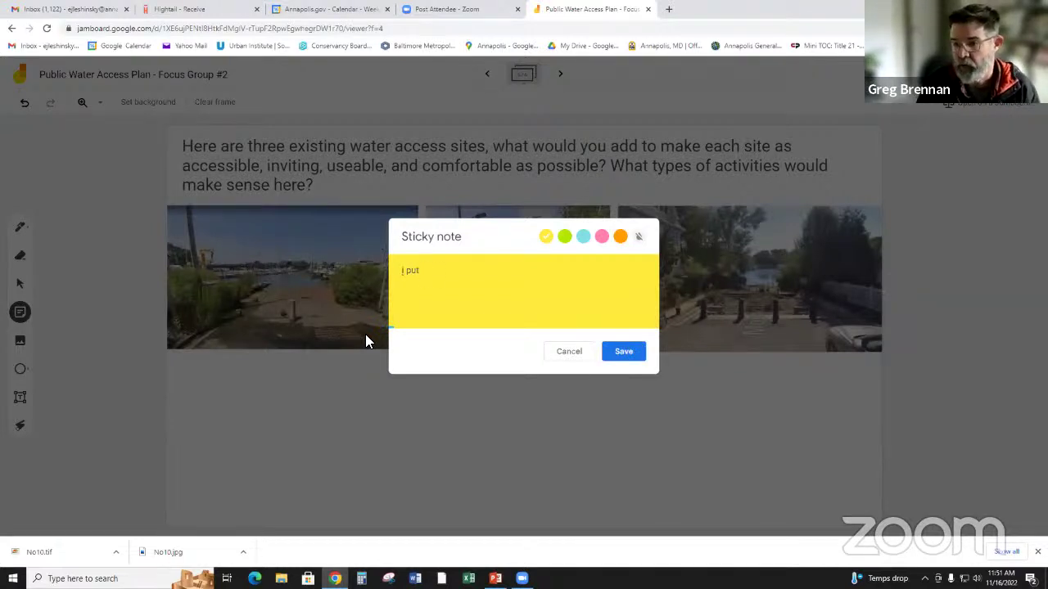
{"action": "type", "text": "boats in at 5th st"}
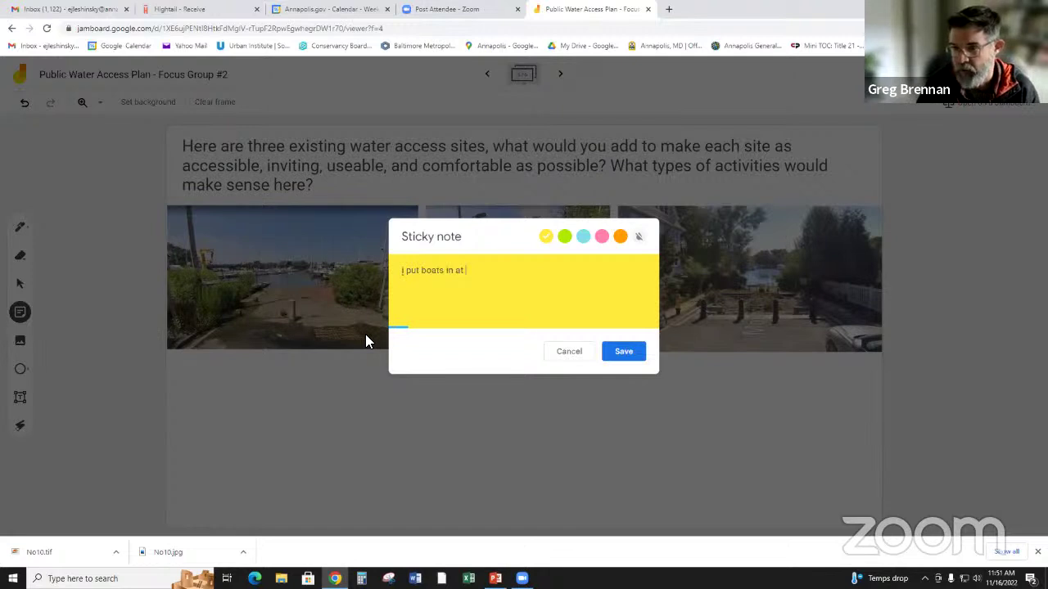
{"action": "type", "text": "reet"}
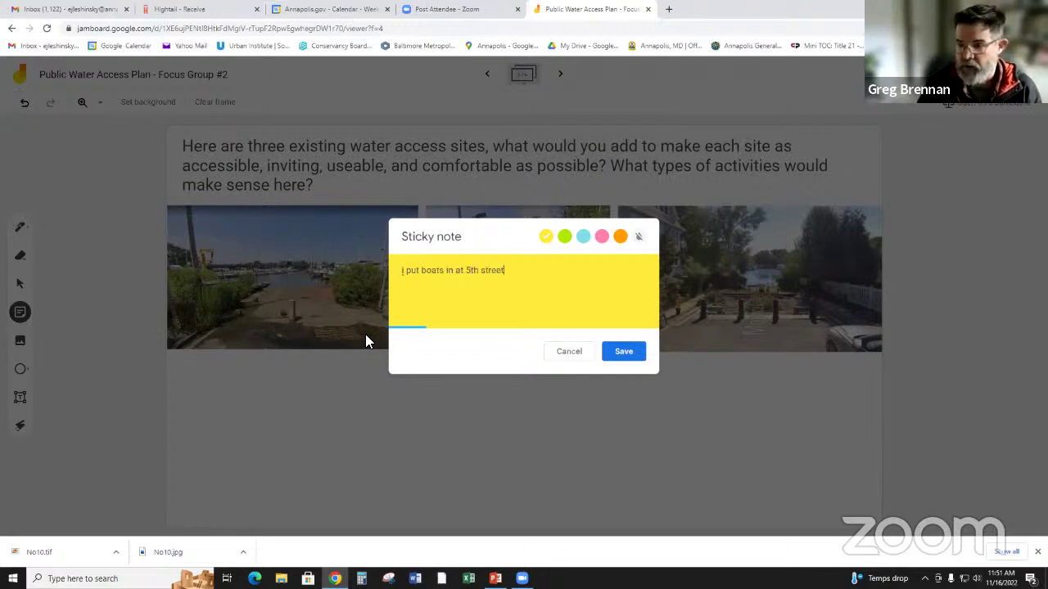
{"action": "type", "text": " and they needs"}
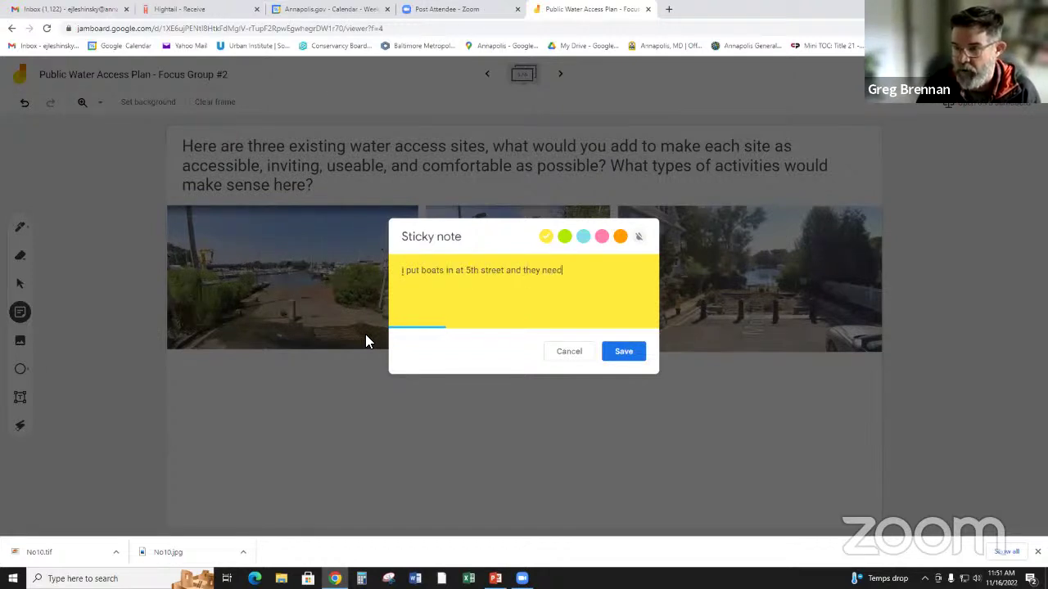
{"action": "key", "text": "BackSpace"}
{"action": "key", "text": "BackSpace"}
{"action": "type", "text": "some"}
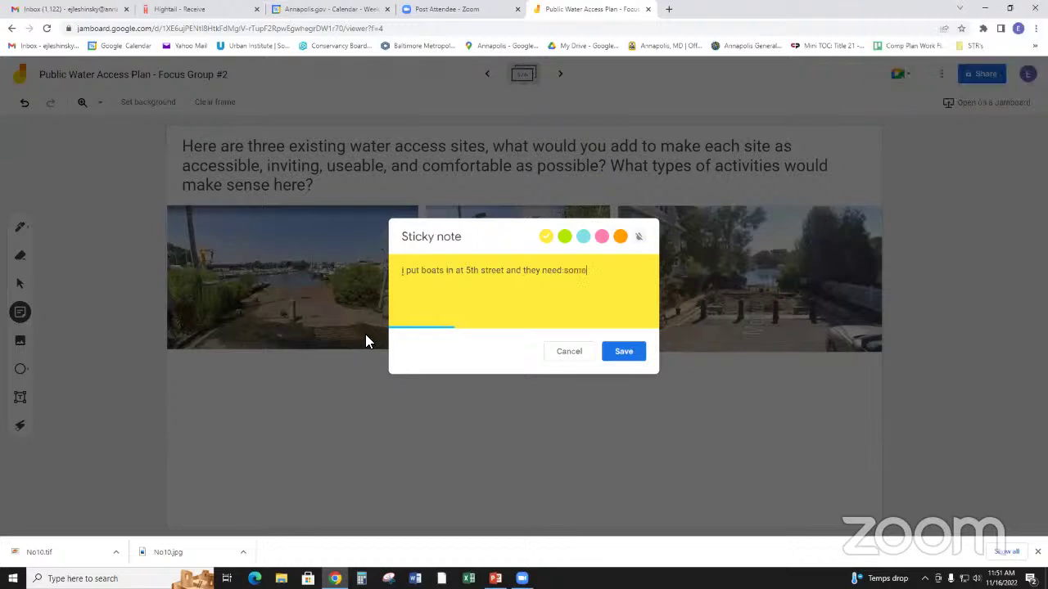
Complete the sticky note with "dock cleats badly to prevent a boat from floating away!" and place it below the boat ramp photo
{"action": "type", "text": " dock cleats bas"}
{"action": "key", "text": "BackSpace"}
{"action": "type", "text": "dly to prevent a boar"}
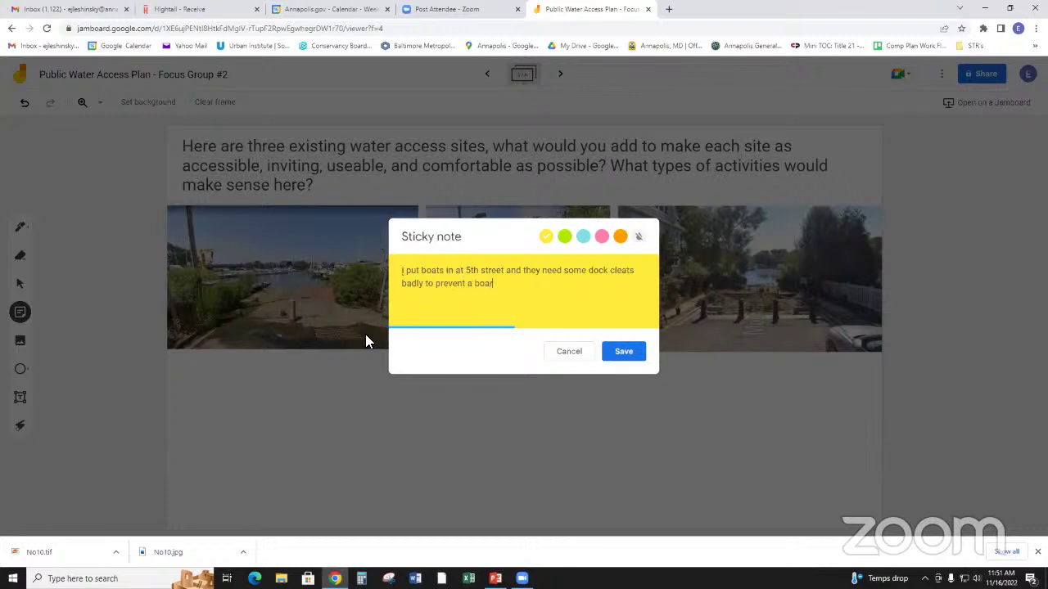
{"action": "key", "text": "BackSpace"}
{"action": "type", "text": "t from"}
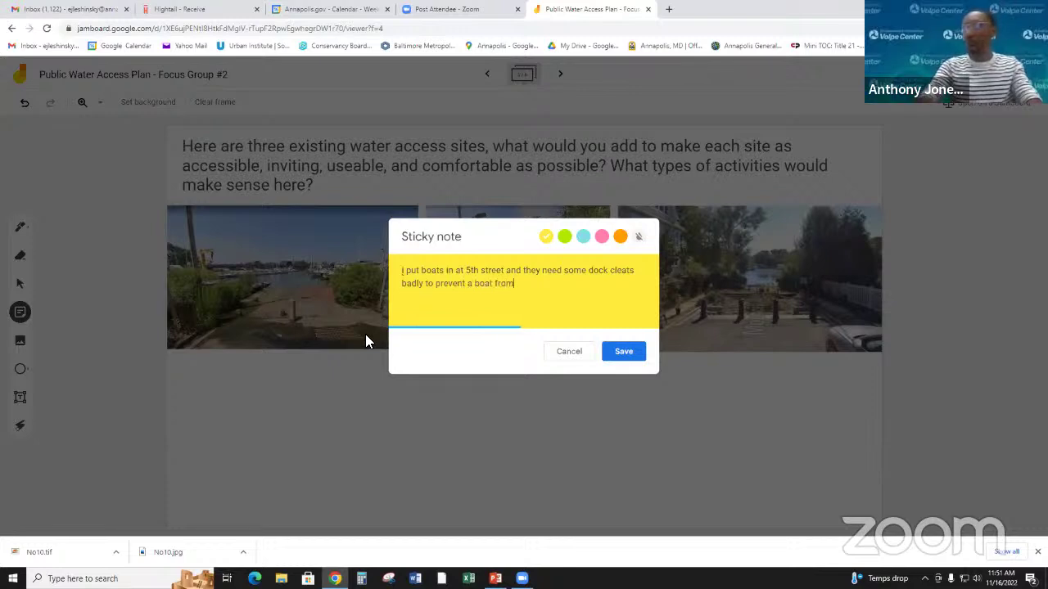
{"action": "type", "text": " floating awat"}
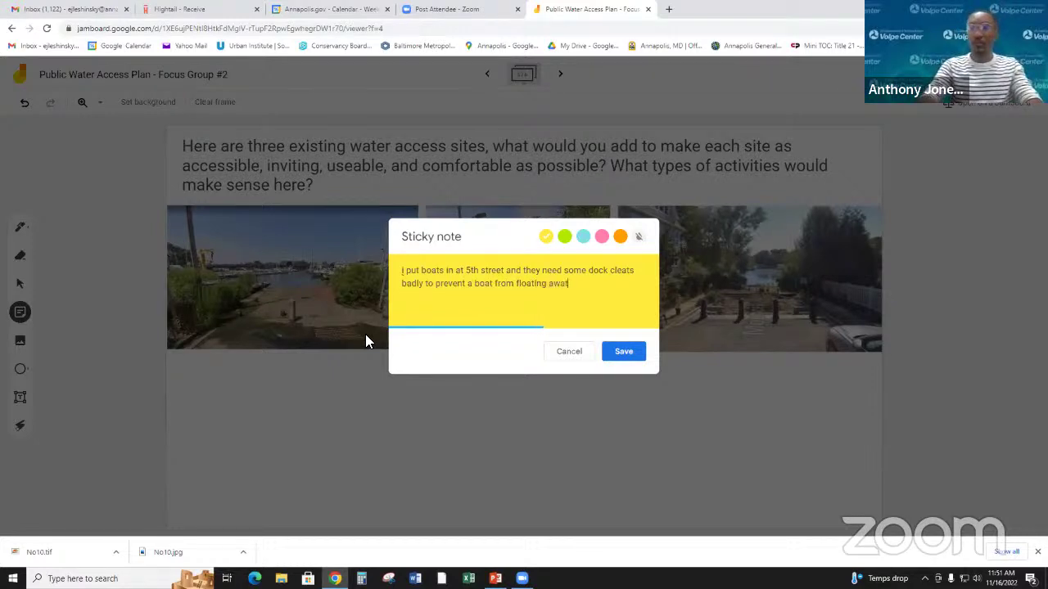
{"action": "key", "text": "BackSpace"}
{"action": "type", "text": "y!"}
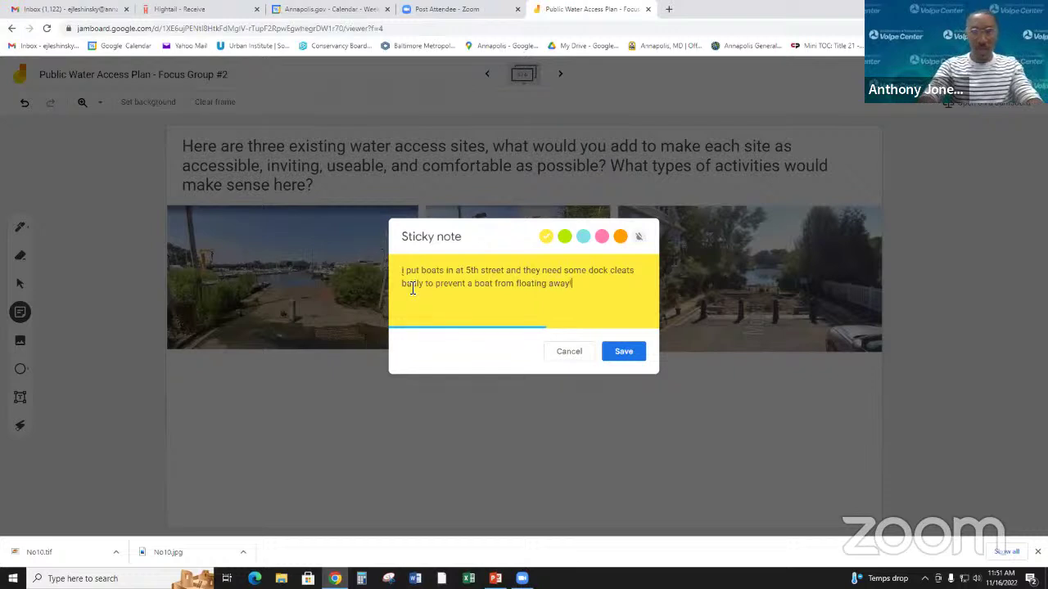
{"action": "left_click", "coordinate": [627, 353]}
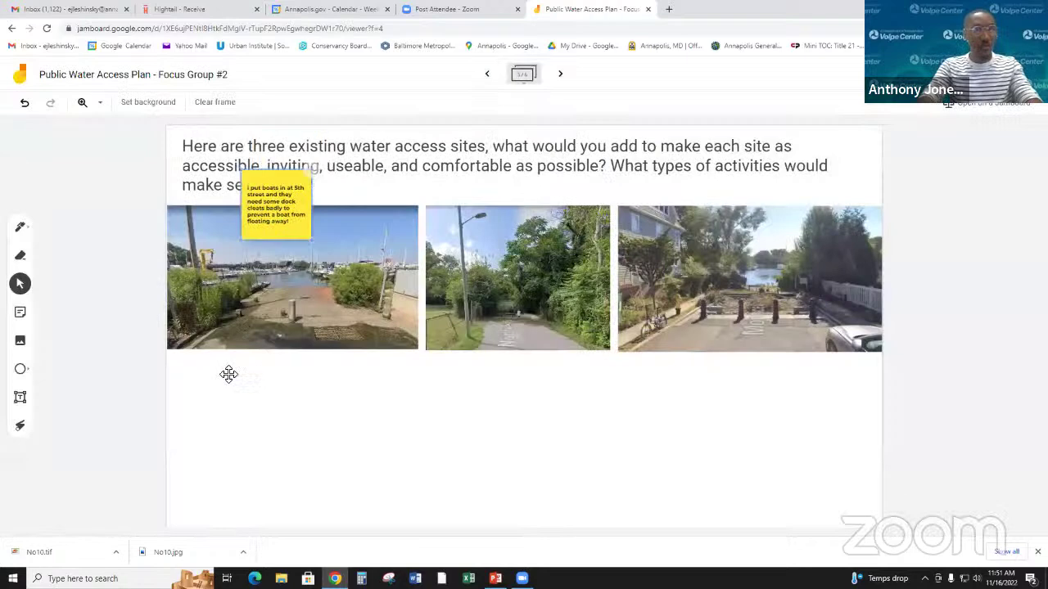
{"action": "left_click_drag", "start_coordinate": [229, 374], "coordinate": [223, 393]}
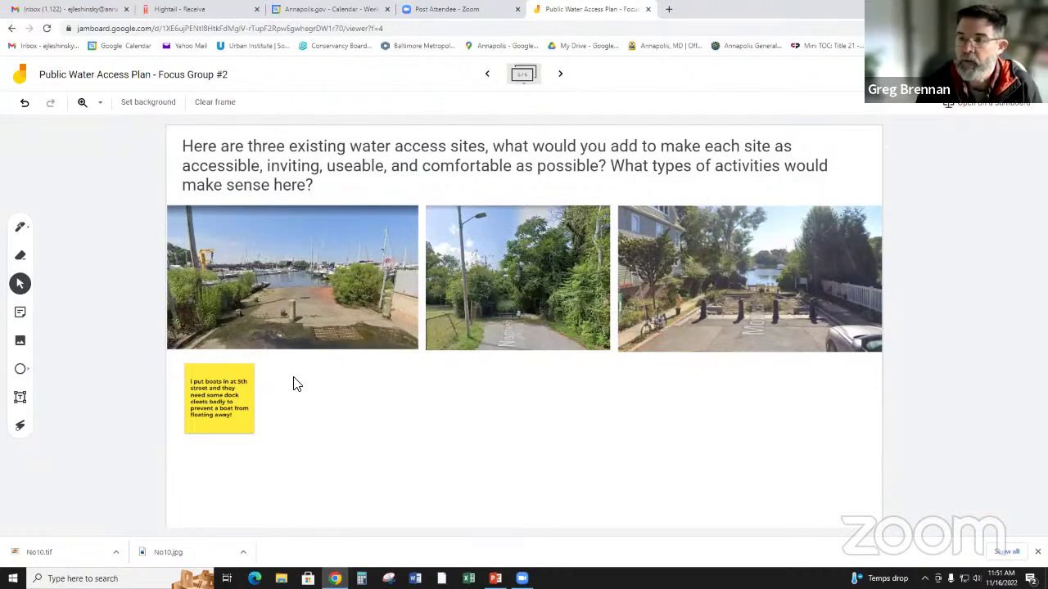
Add a yellow sticky note reading "would also be nice if it wasn't flooding twice a day" directly below the dock cleats note
{"action": "left_click", "coordinate": [21, 312]}
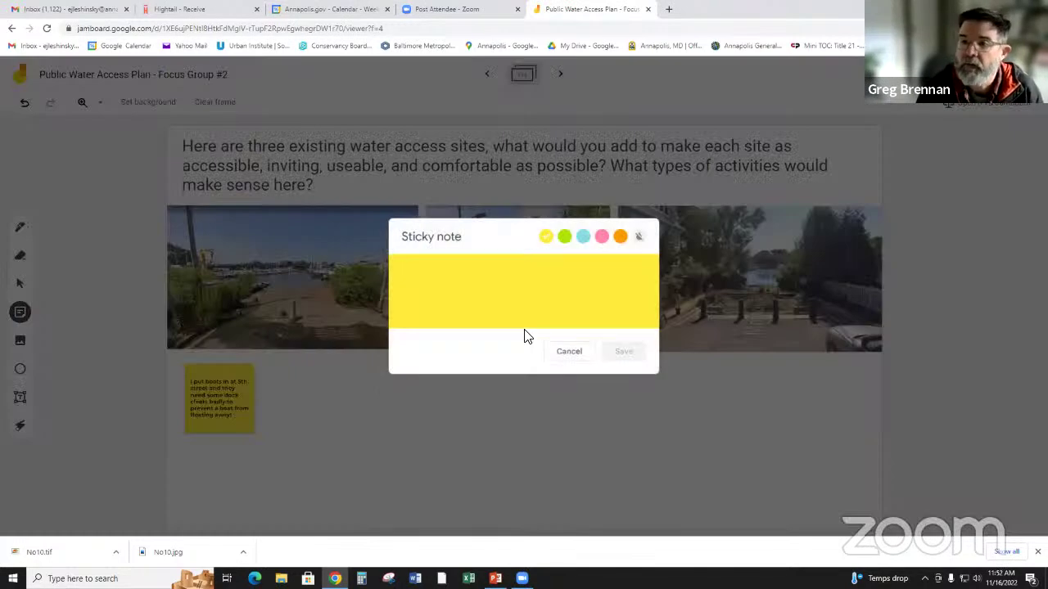
{"action": "type", "text": "wou"}
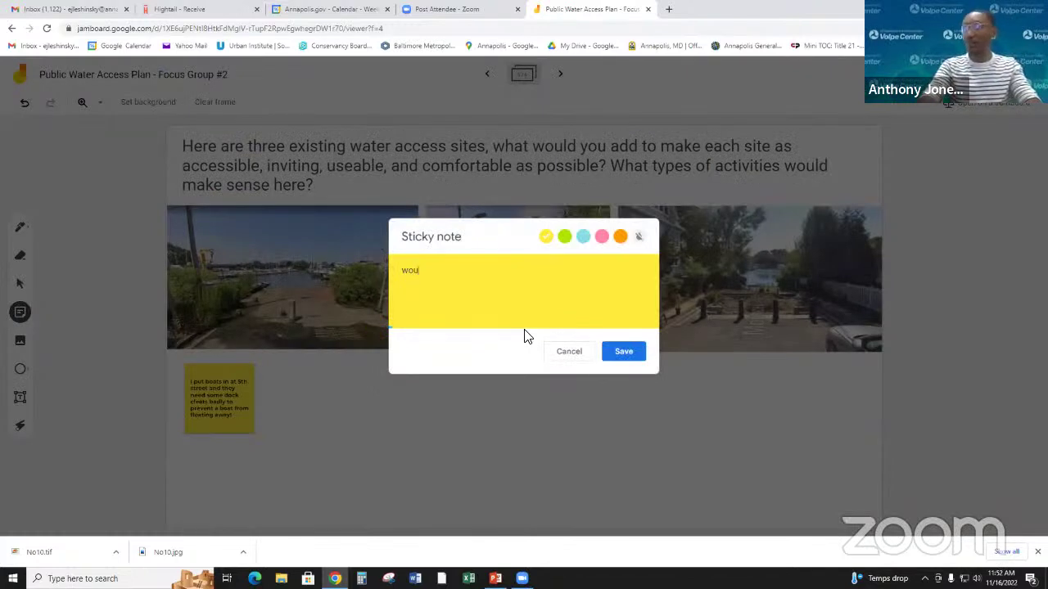
{"action": "type", "text": "ld also be"}
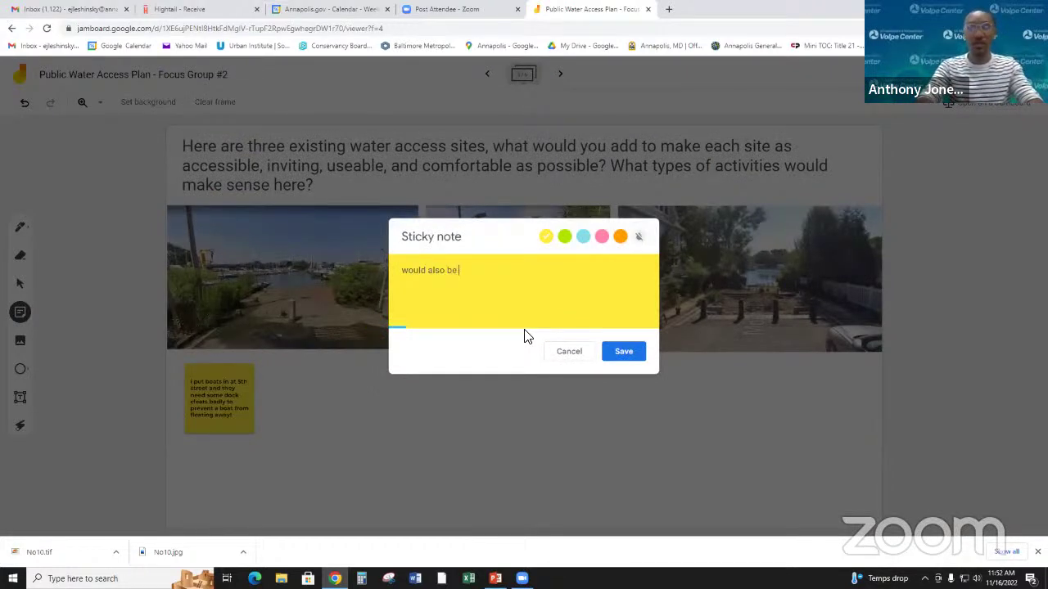
{"action": "type", "text": " nice if"}
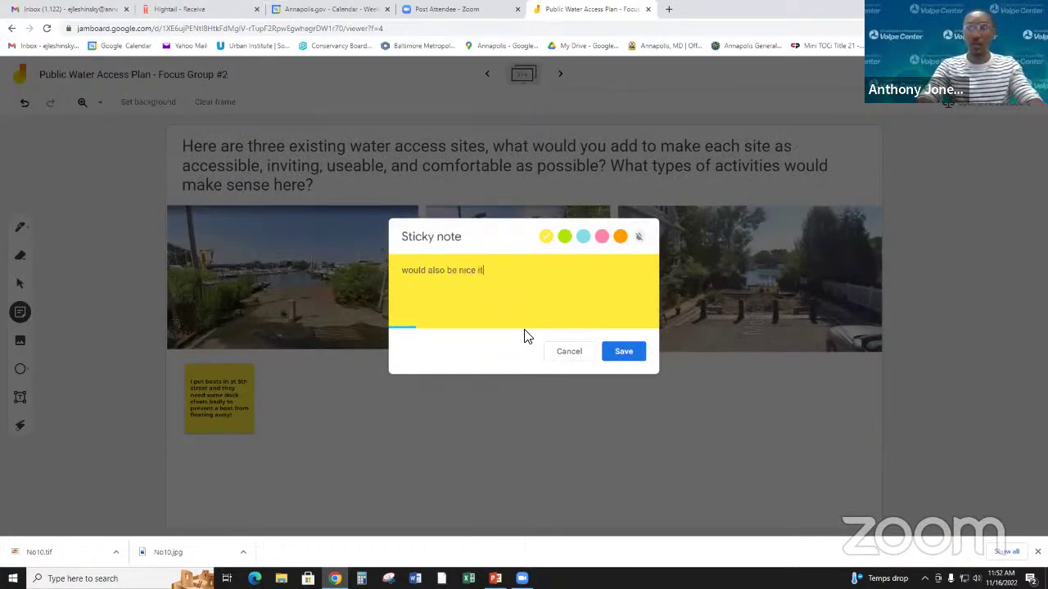
{"action": "type", "text": " it wasn"}
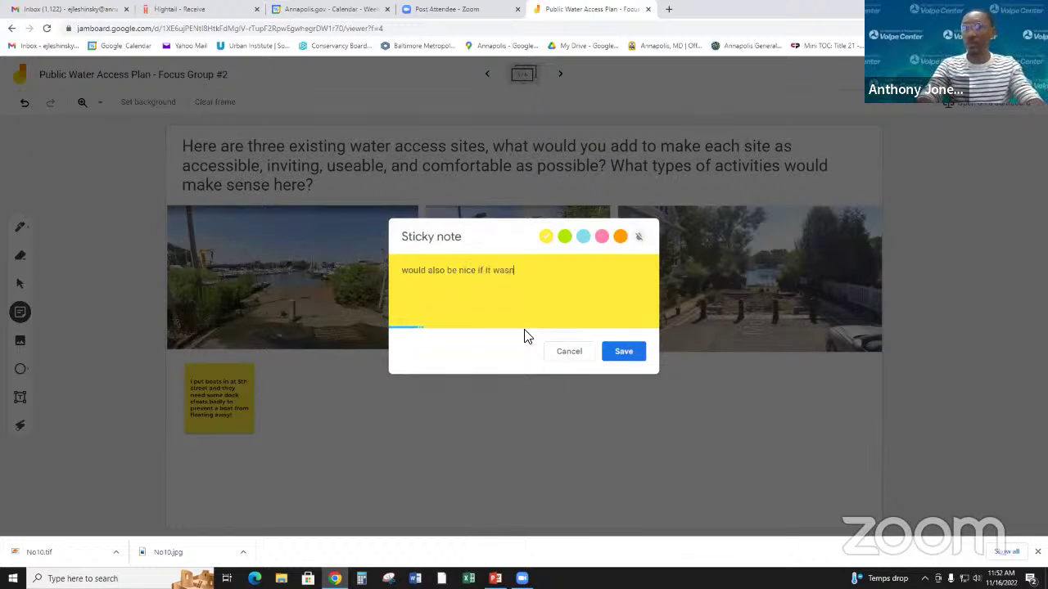
{"action": "type", "text": "'t flood"}
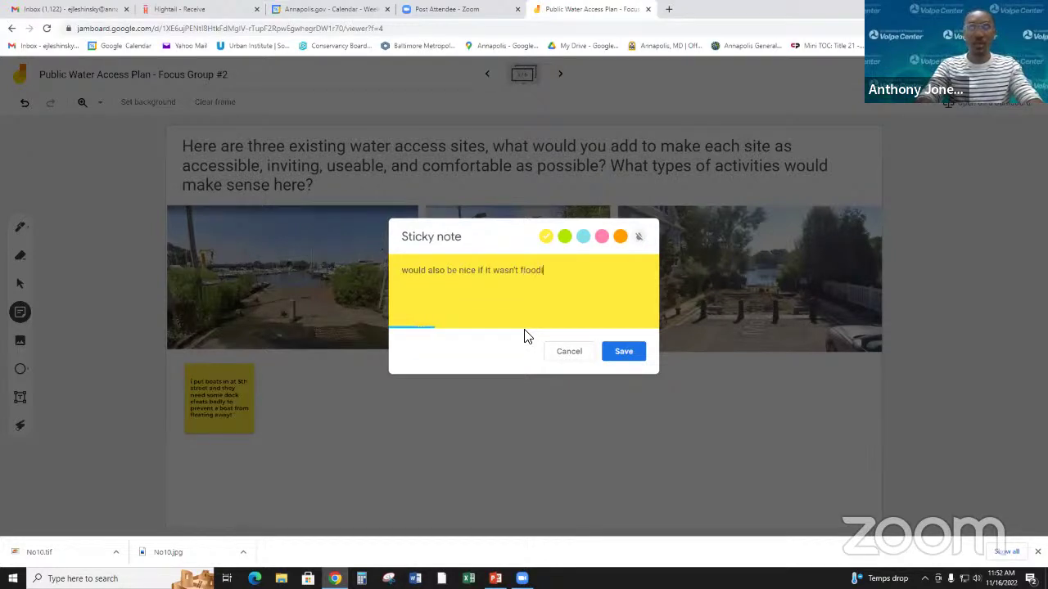
{"action": "type", "text": "ing twice a"}
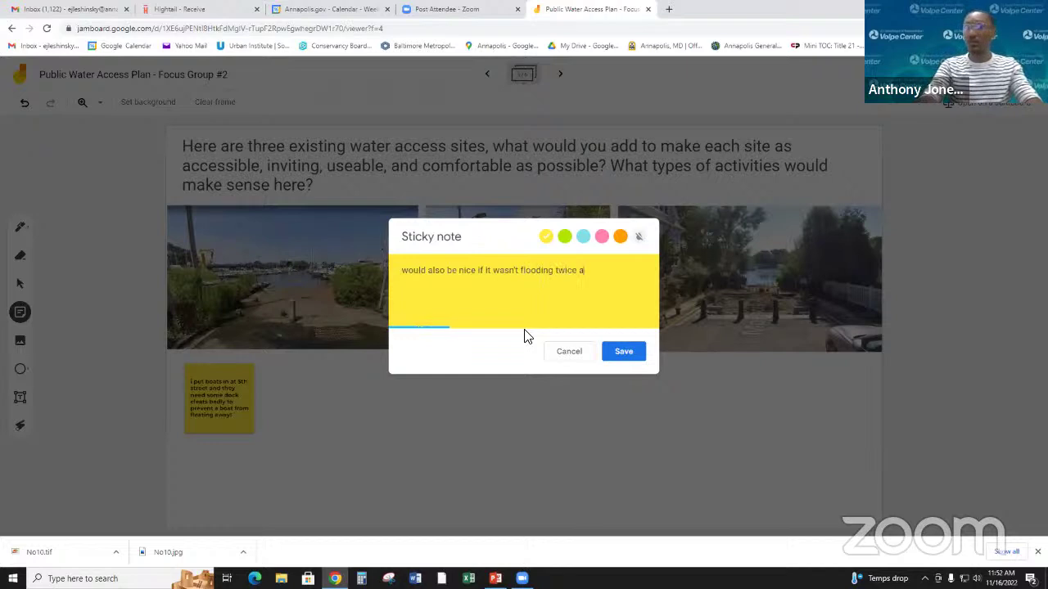
{"action": "type", "text": " daty"}
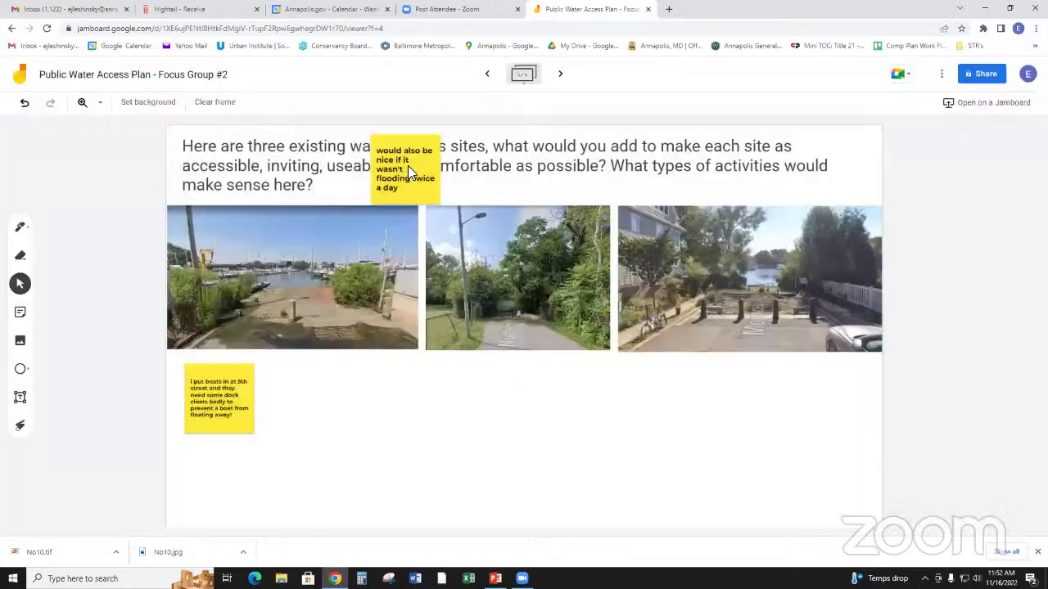
{"action": "left_click_drag", "start_coordinate": [407, 165], "coordinate": [212, 483]}
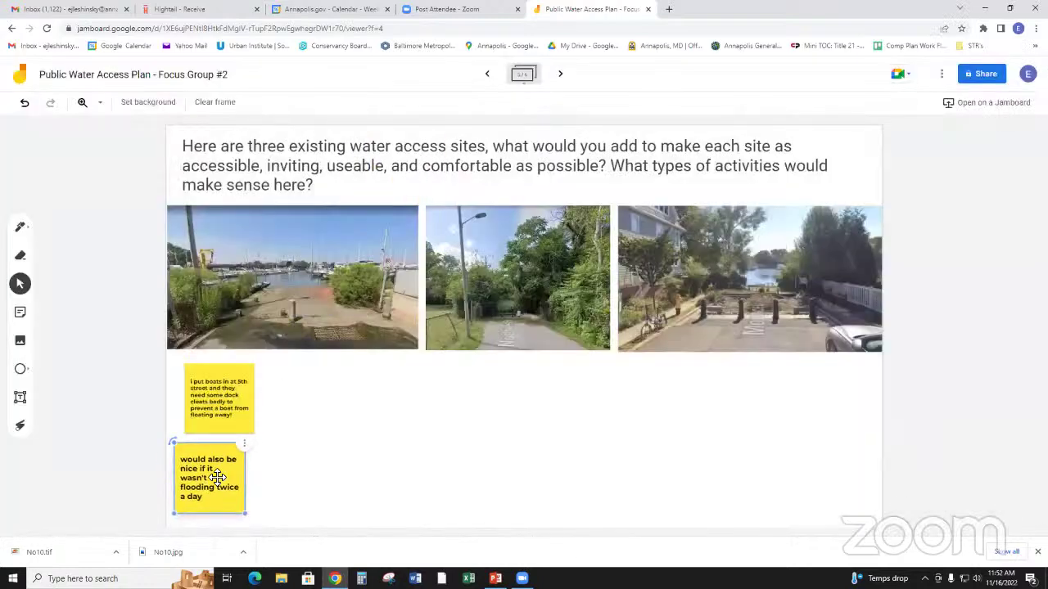
{"action": "left_click", "coordinate": [890, 372]}
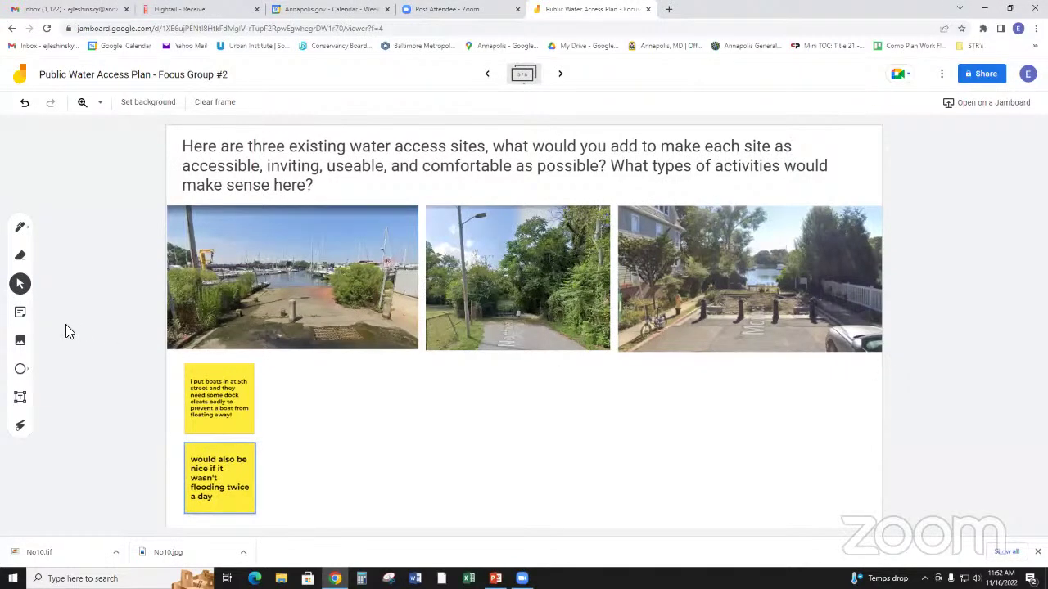
Start a yellow sticky note with the text "NW Street could be a catalyst for the whole College Creek"
{"action": "left_click", "coordinate": [21, 313]}
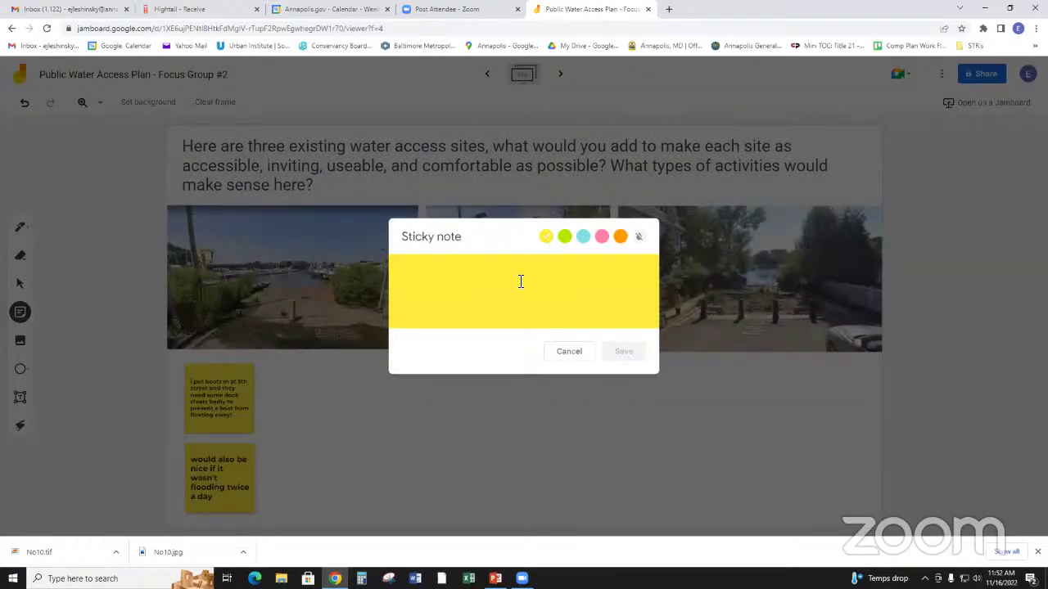
{"action": "left_click", "coordinate": [616, 446]}
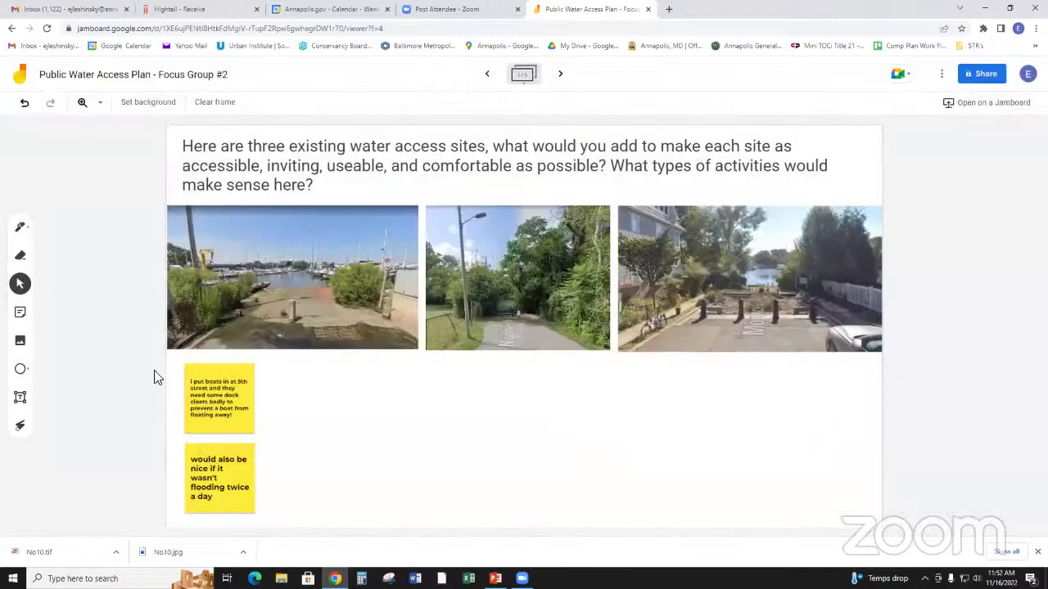
{"action": "left_click", "coordinate": [20, 316]}
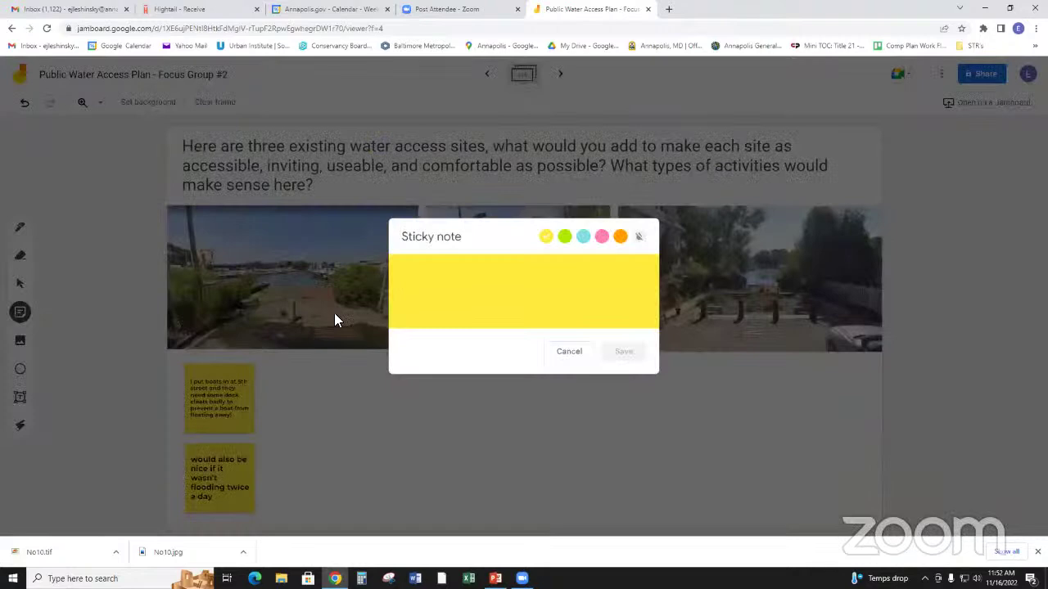
{"action": "type", "text": "N"}
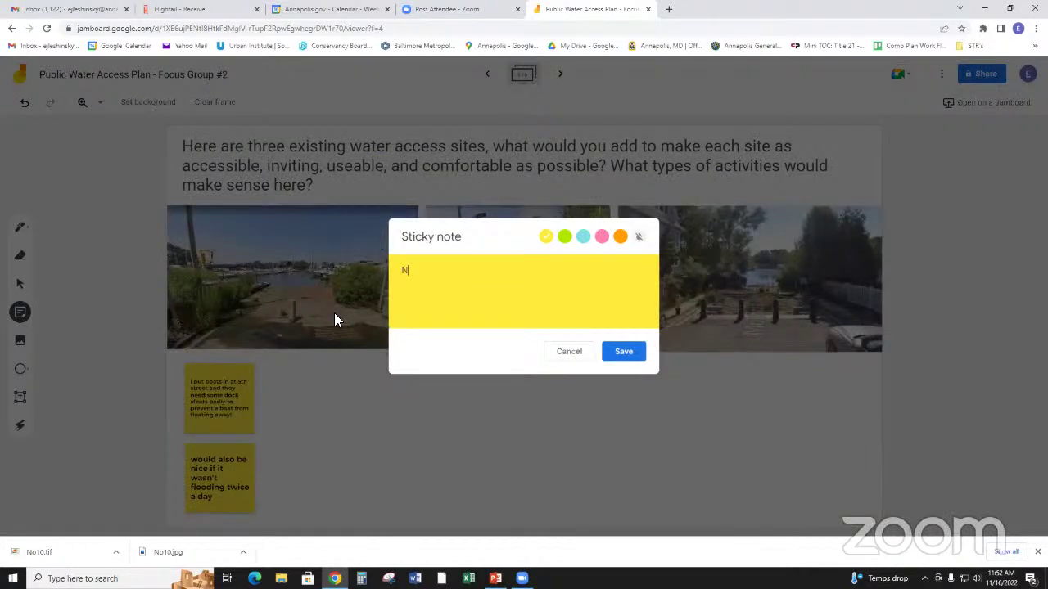
{"action": "type", "text": "W Street could be a catalyst for thel"}
{"action": "key", "text": "BackSpace"}
{"action": "key", "text": "BackSpace"}
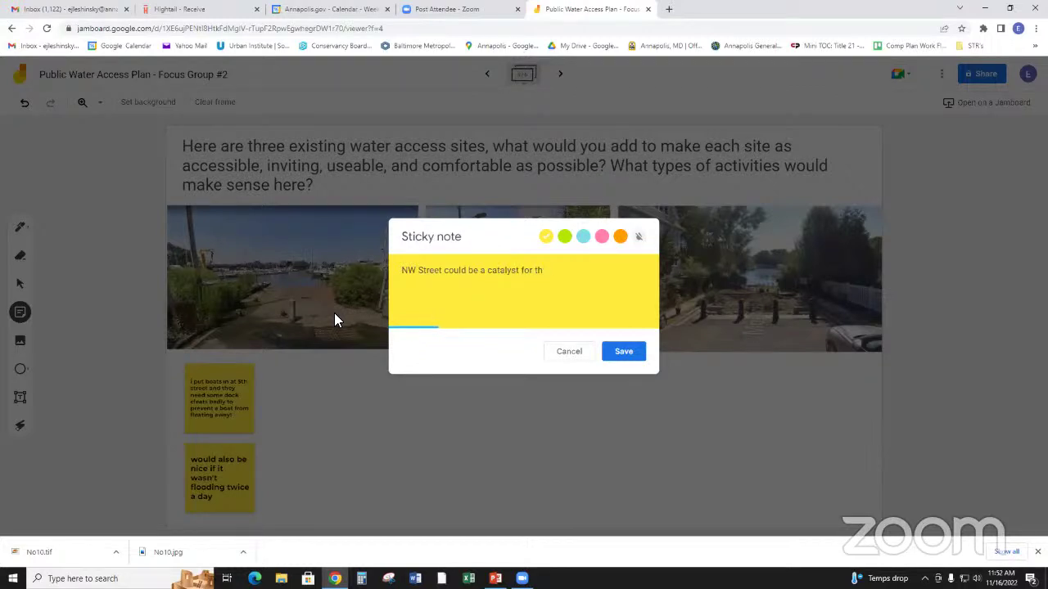
{"action": "type", "text": "e whole College Creek"}
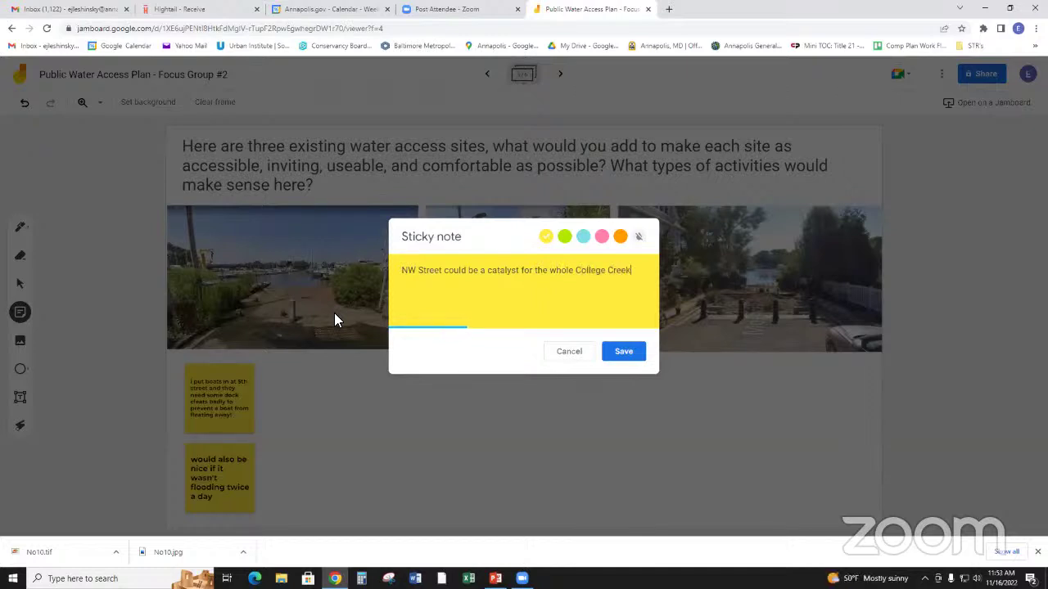
Continue the sticky note with ". Focus on this park. It used to have row boats available."
{"action": "type", "text": "."}
{"action": "type", "text": " Focus on "}
{"action": "type", "text": "this park."}
{"action": "type", "text": " It used to"}
{"action": "type", "text": " get"}
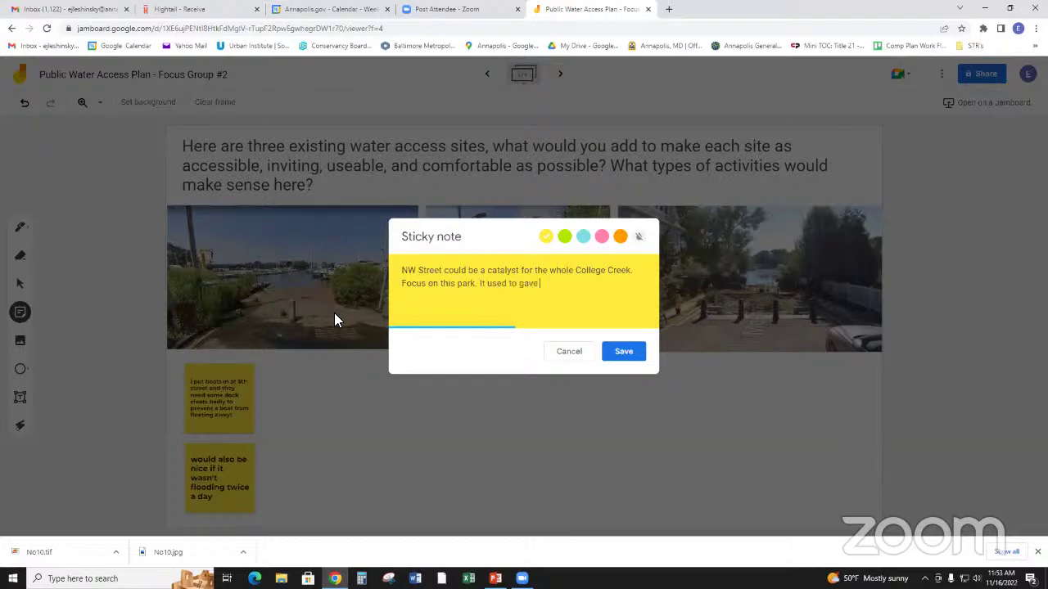
{"action": "key", "text": "BackSpace"}
{"action": "key", "text": "BackSpace"}
{"action": "type", "text": "a"}
{"action": "type", "text": "have row"}
{"action": "type", "text": " boar"}
{"action": "type", "text": "ts ava"}
{"action": "type", "text": "ilable. "}
Finish the sticky note with "Make it a "Neighborhood Park"" and place it below the middle photo
{"action": "type", "text": "Make"}
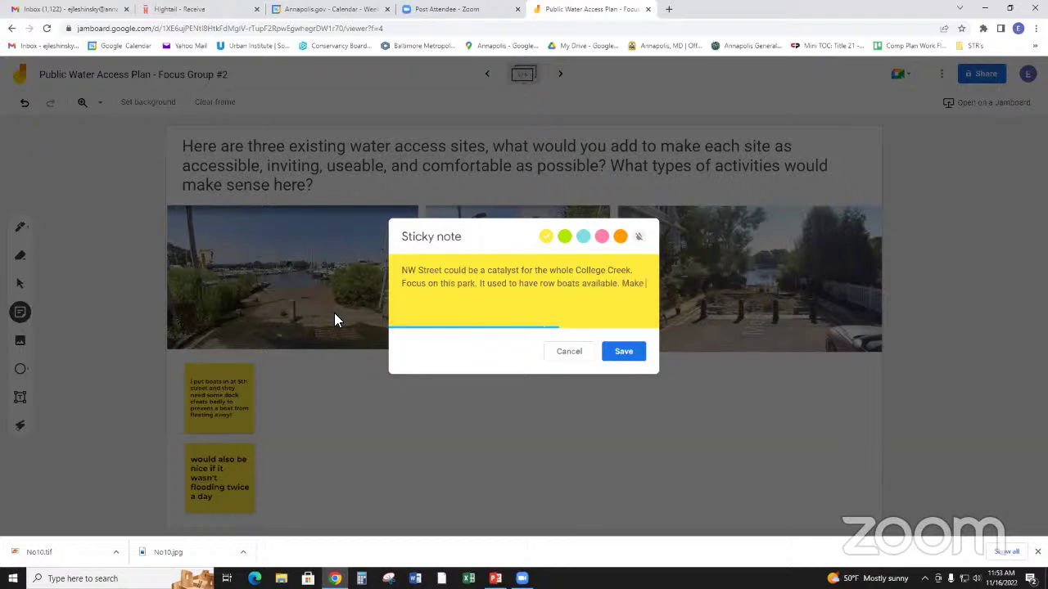
{"action": "type", "text": " it a \"Neighborhood Park\""}
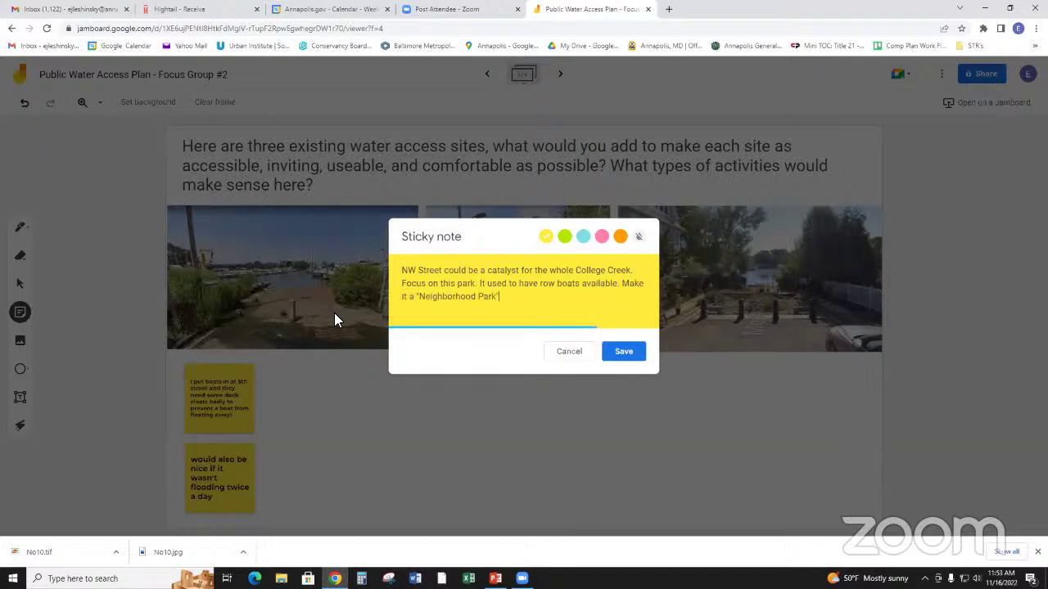
{"action": "left_click", "coordinate": [624, 352]}
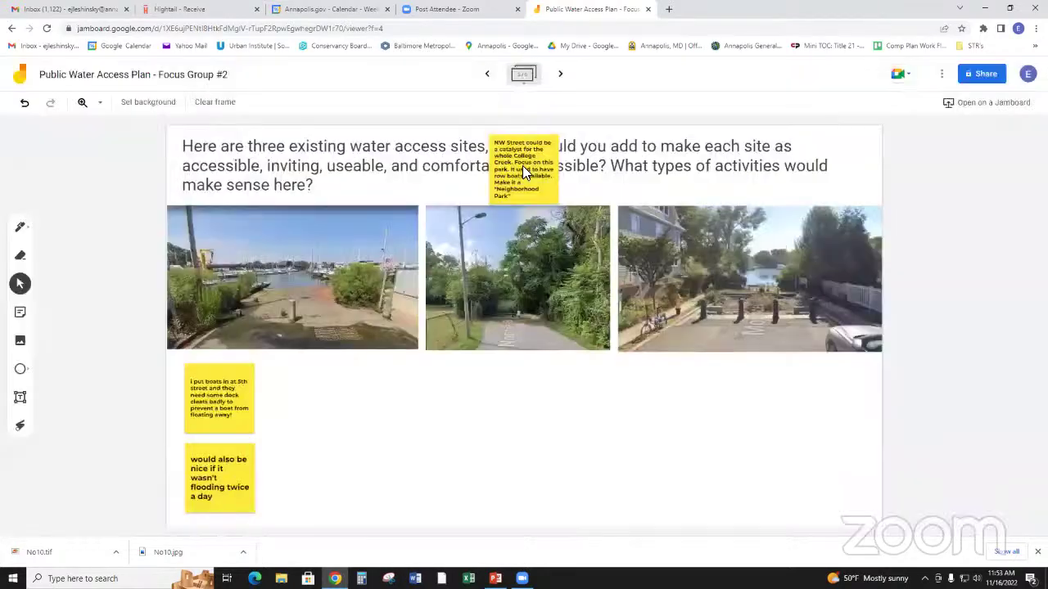
{"action": "left_click_drag", "start_coordinate": [523, 165], "coordinate": [468, 406]}
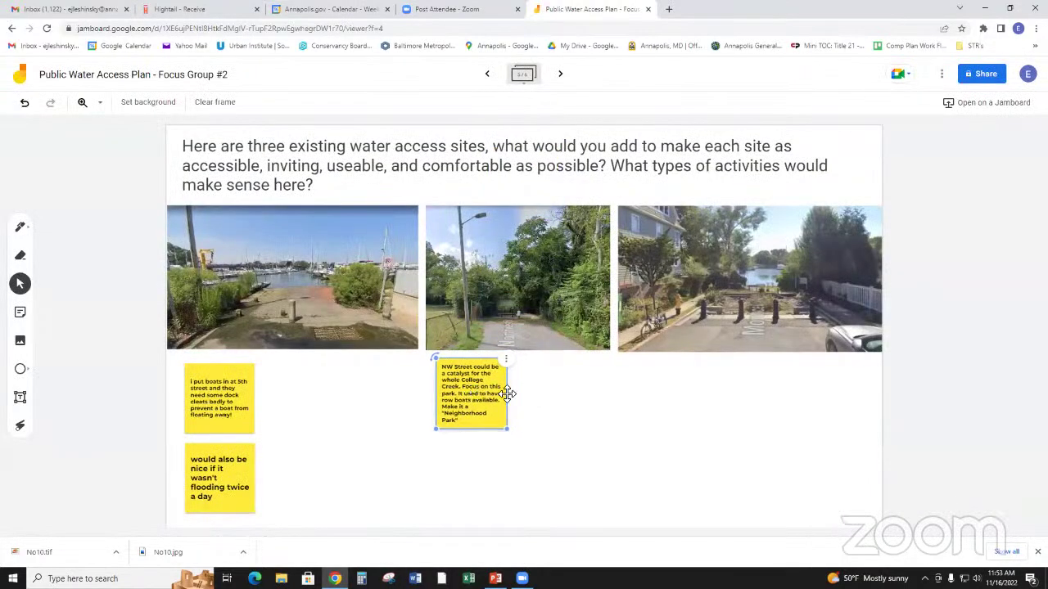
{"action": "left_click", "coordinate": [563, 412]}
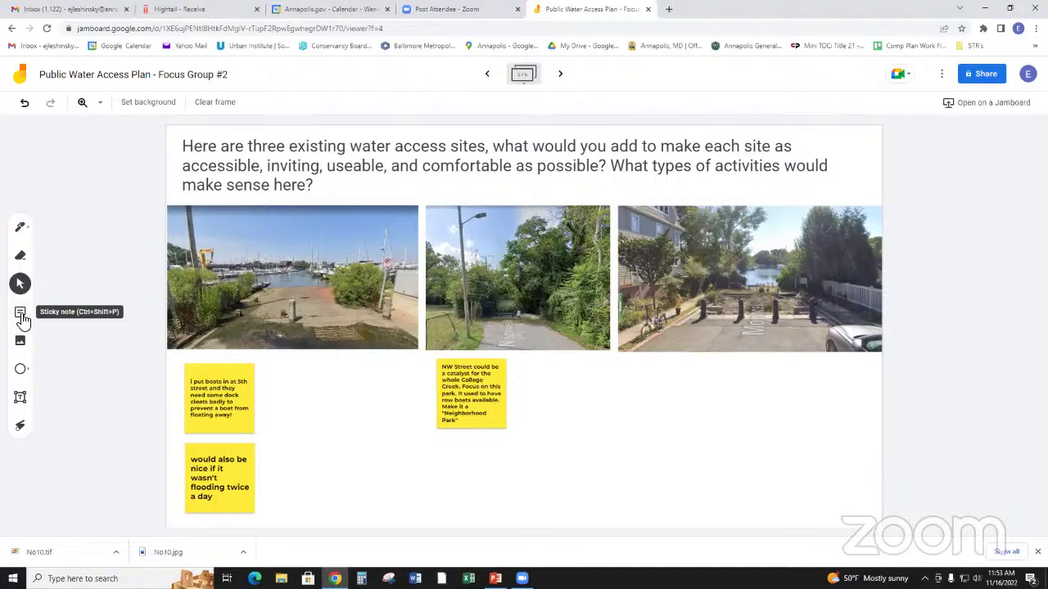
Add a yellow sticky note reading "It could be the beginning of a larger waterfront plan with trails and amenities" beside the NW Street note
{"action": "left_click", "coordinate": [21, 315]}
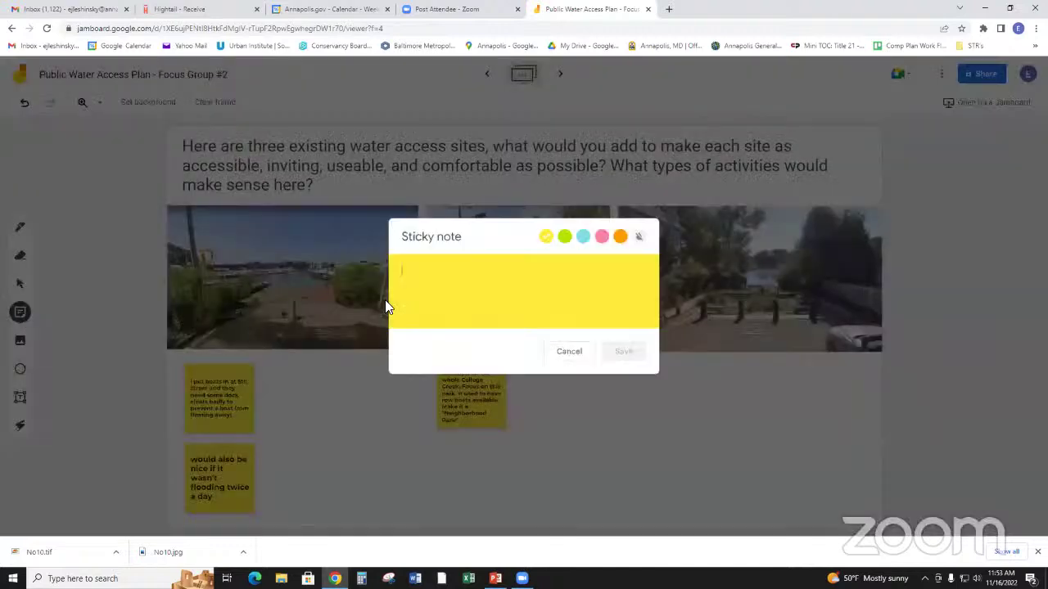
{"action": "type", "text": "It"}
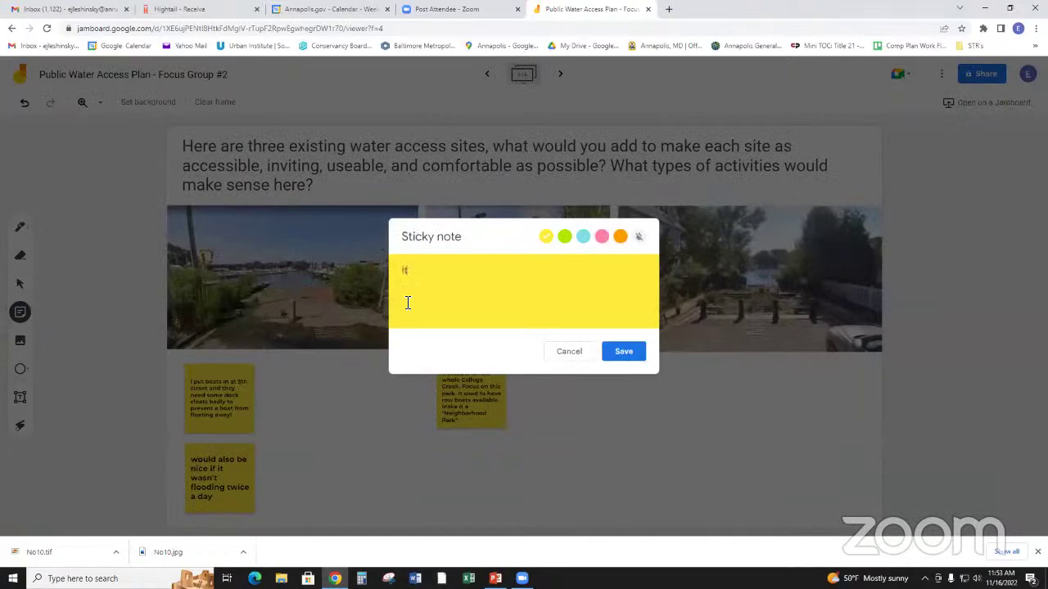
{"action": "type", "text": " could be the beginning of"}
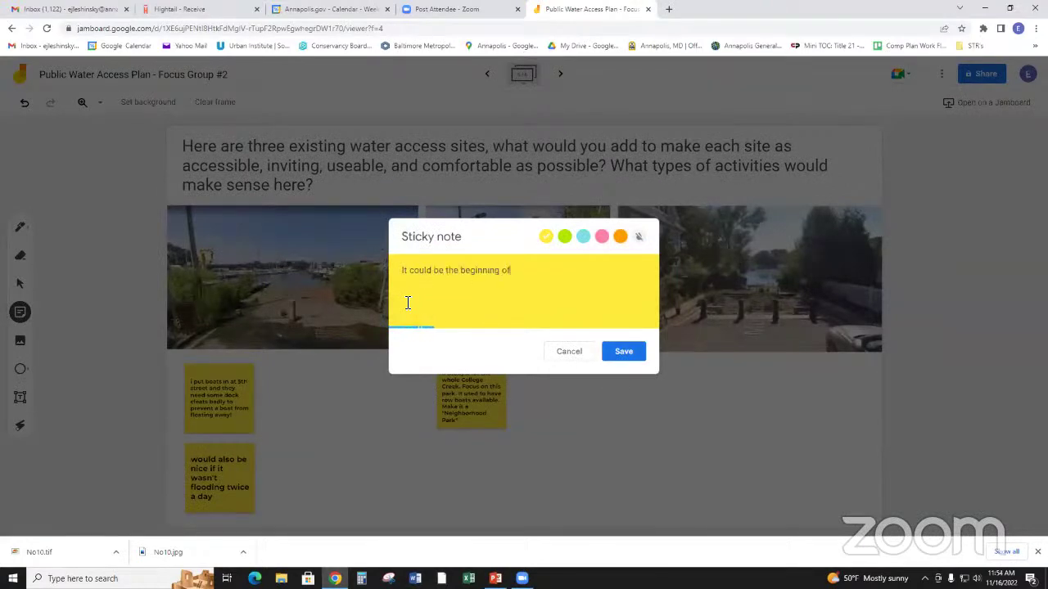
{"action": "type", "text": " a larger waterfron"}
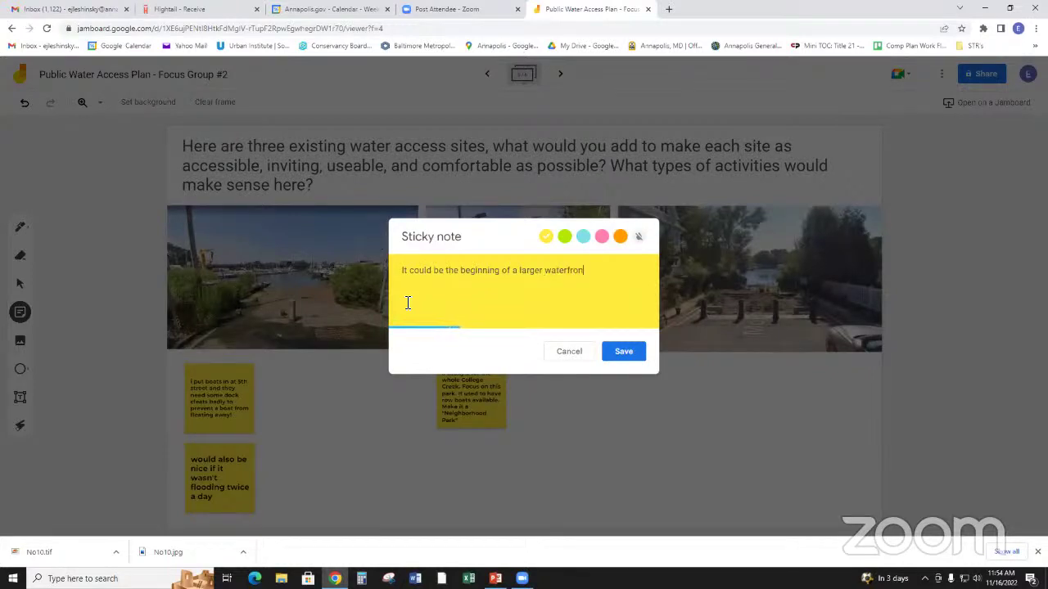
{"action": "type", "text": "t plan with trails and amenities."}
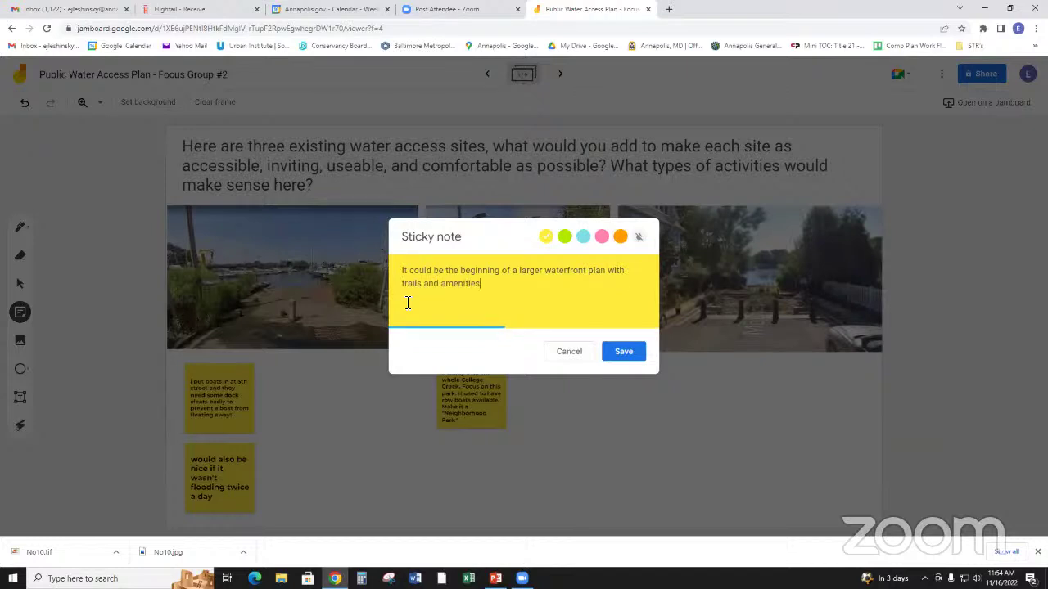
{"action": "left_click", "coordinate": [635, 353]}
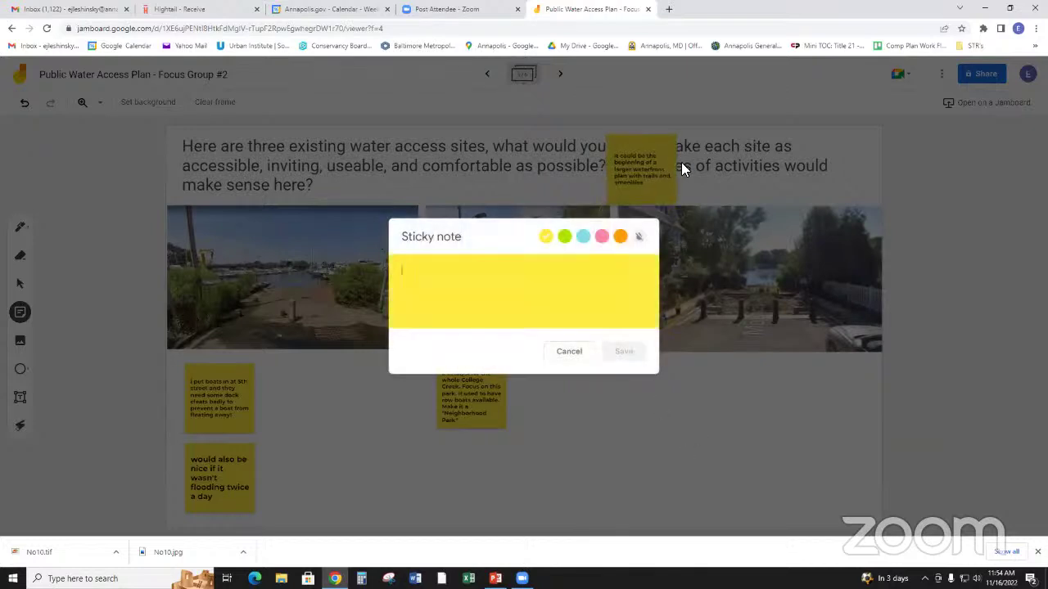
{"action": "left_click_drag", "start_coordinate": [646, 164], "coordinate": [554, 398]}
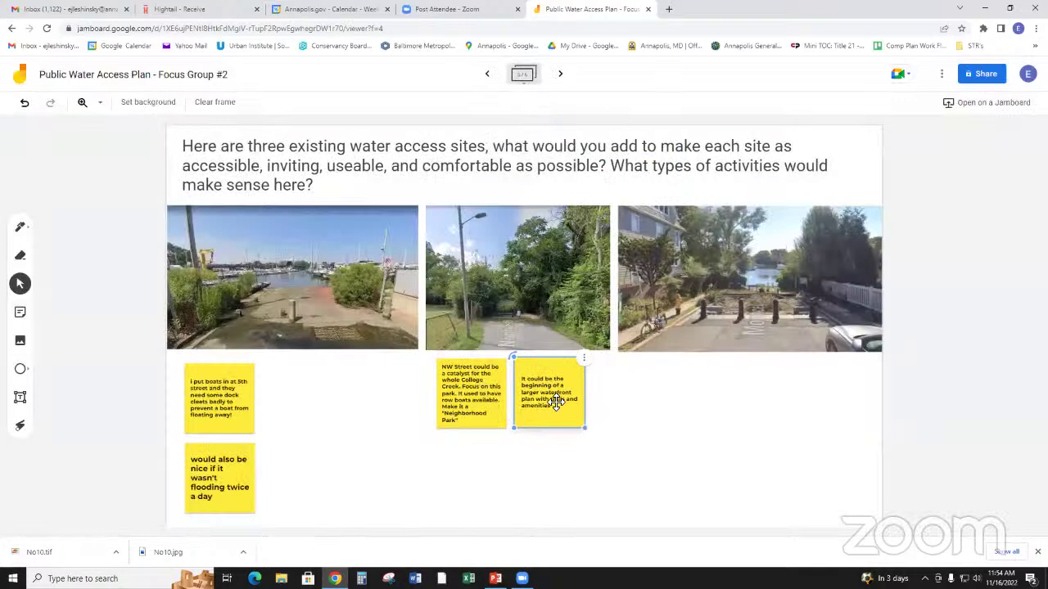
Start a yellow sticky note with "It does flood a lot but could be a better place to launch a boat. Needs a whole new design that"
{"action": "left_click", "coordinate": [21, 314]}
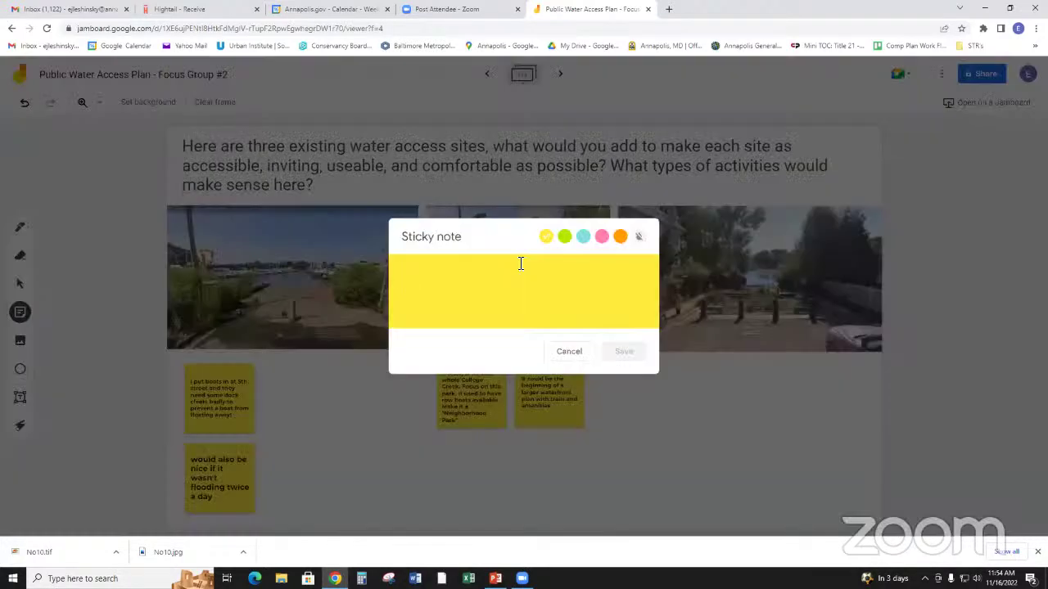
{"action": "type", "text": "I"}
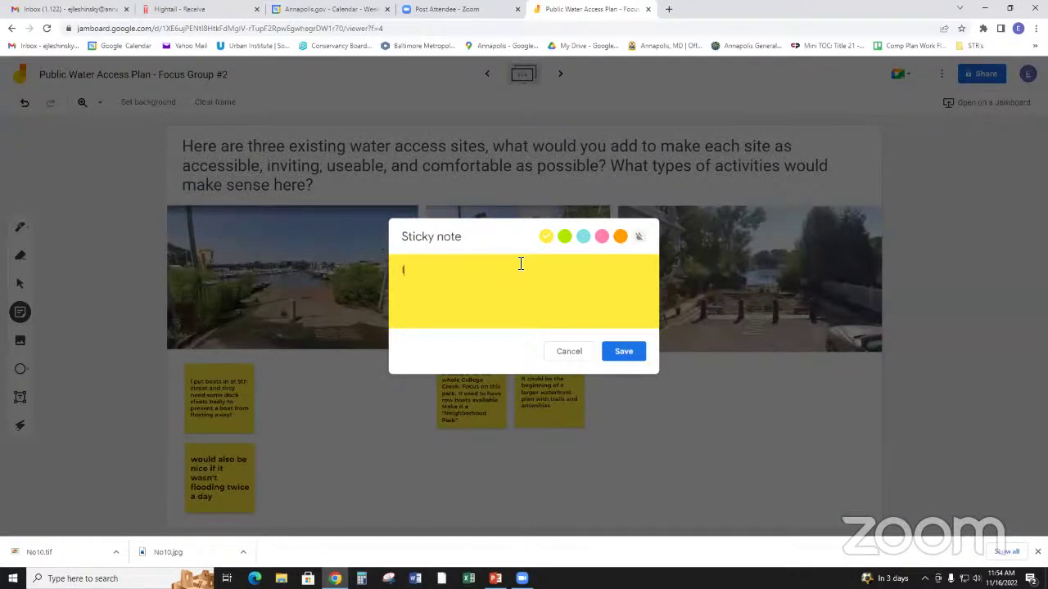
{"action": "type", "text": "t does flood a lot but could be in"}
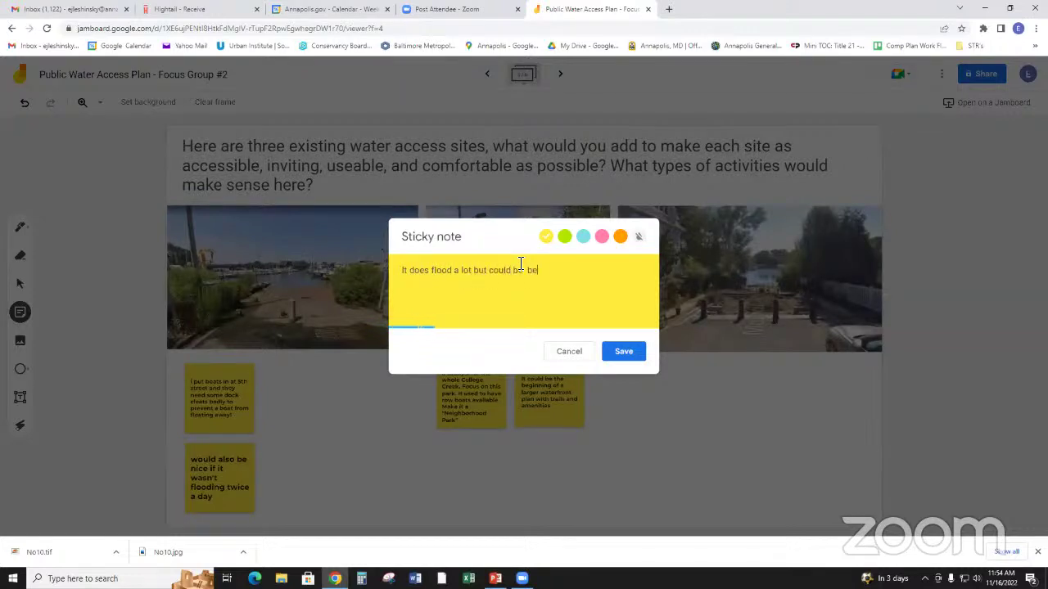
{"action": "key", "text": "BackSpace"}
{"action": "key", "text": "BackSpace"}
{"action": "type", "text": "a better plac"}
{"action": "type", "text": "e to launch a b"}
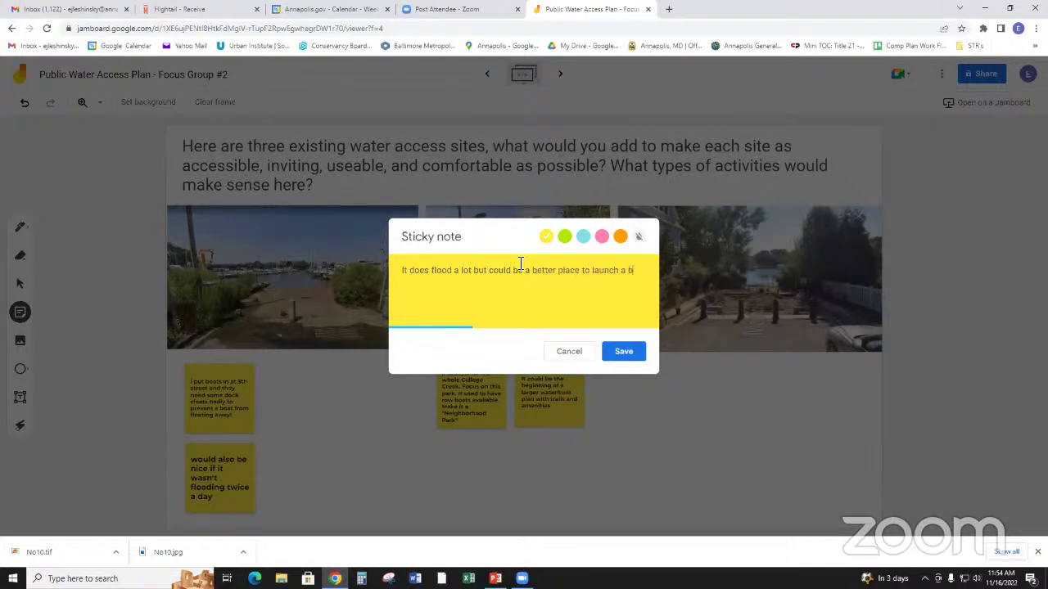
{"action": "type", "text": "oat. Needs a whole new design that alw"}
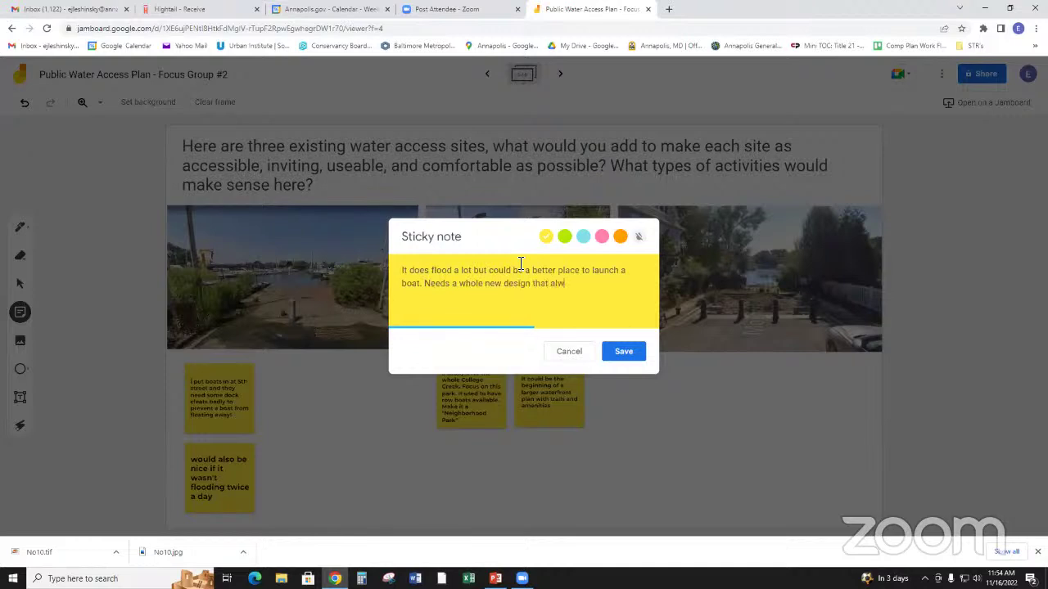
Finish the sticky note with "also includes a place to sit!" and place it beside the dock cleats note beneath the first photo
{"action": "key", "text": "BackSpace"}
{"action": "type", "text": "so includes a place to"}
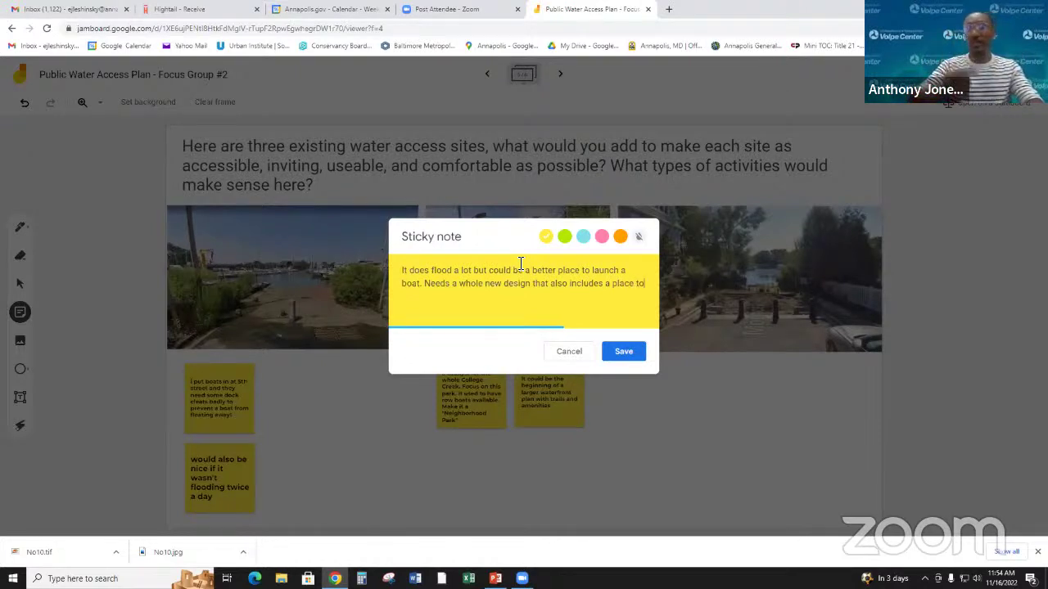
{"action": "type", "text": " sit!"}
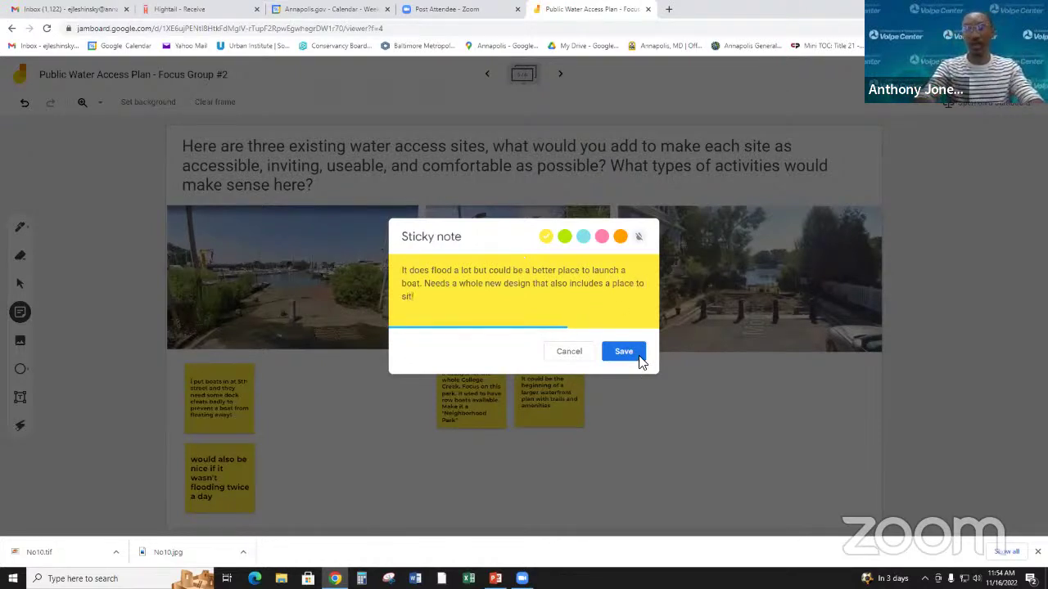
{"action": "left_click", "coordinate": [624, 352]}
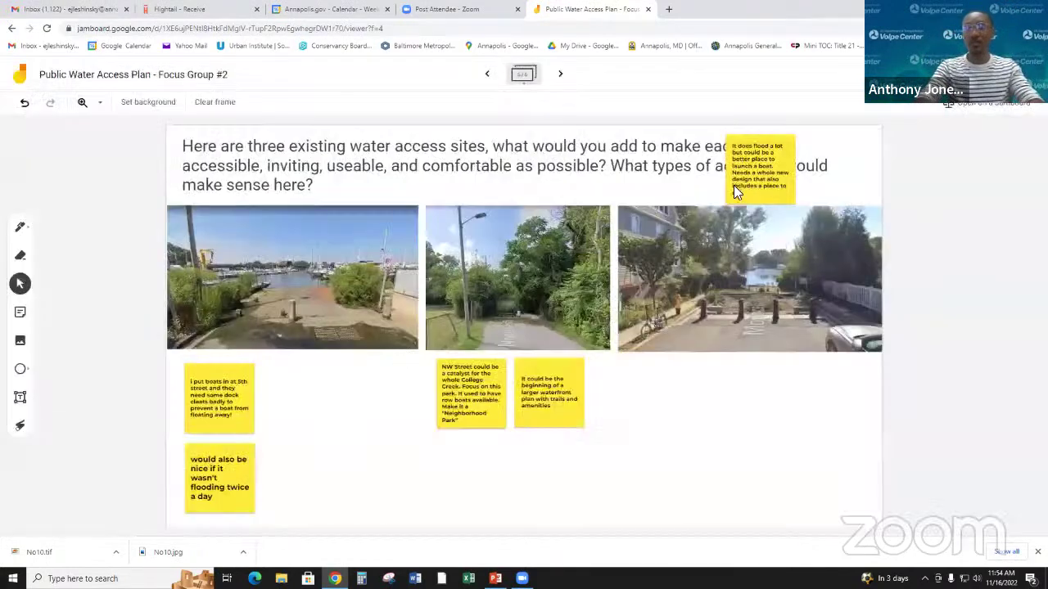
{"action": "left_click_drag", "start_coordinate": [734, 185], "coordinate": [311, 396]}
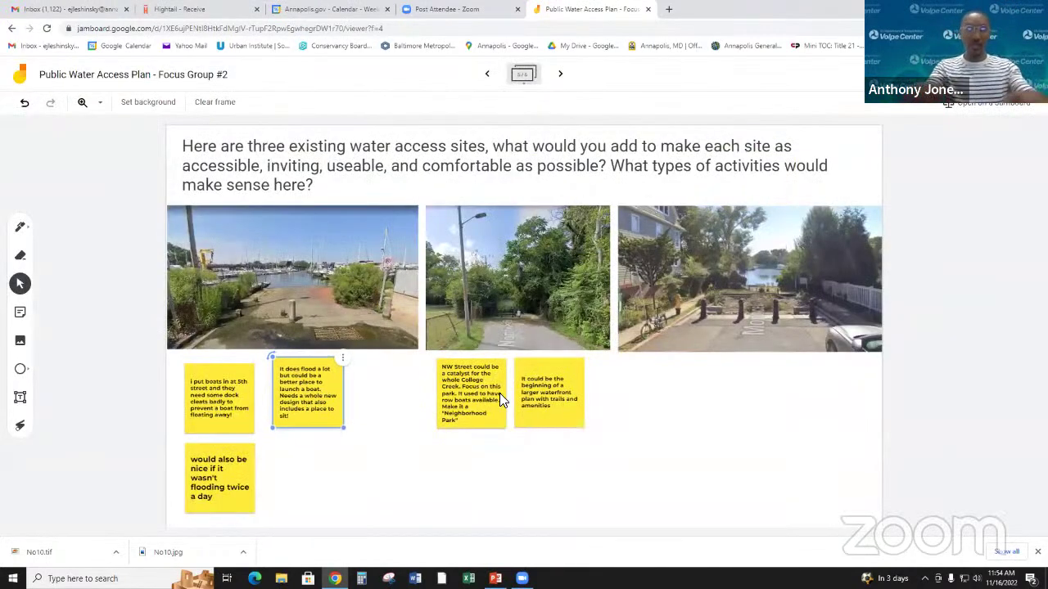